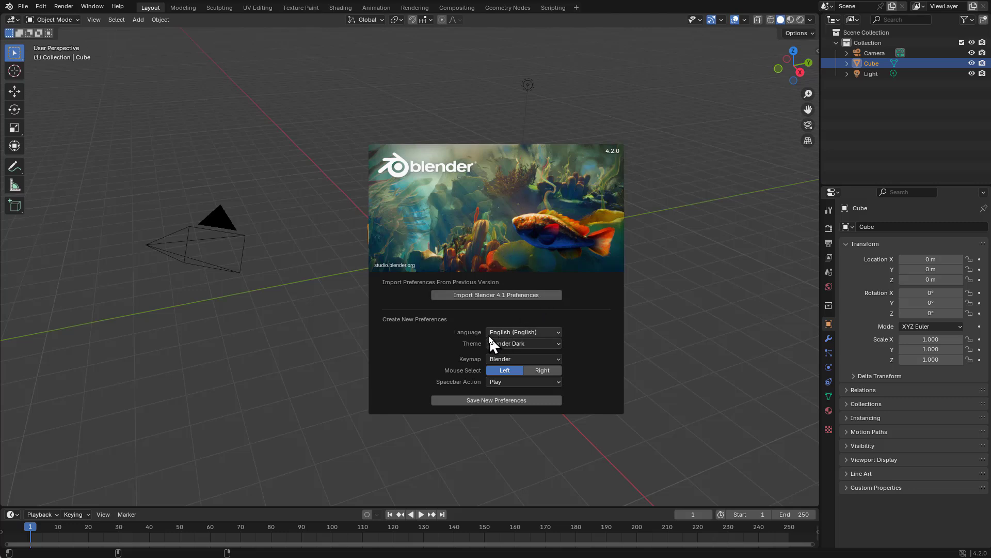
# Step: Keep the Blender Dark theme, set the spacebar action to Search, and save the new preferences
pyautogui.click(508, 344)
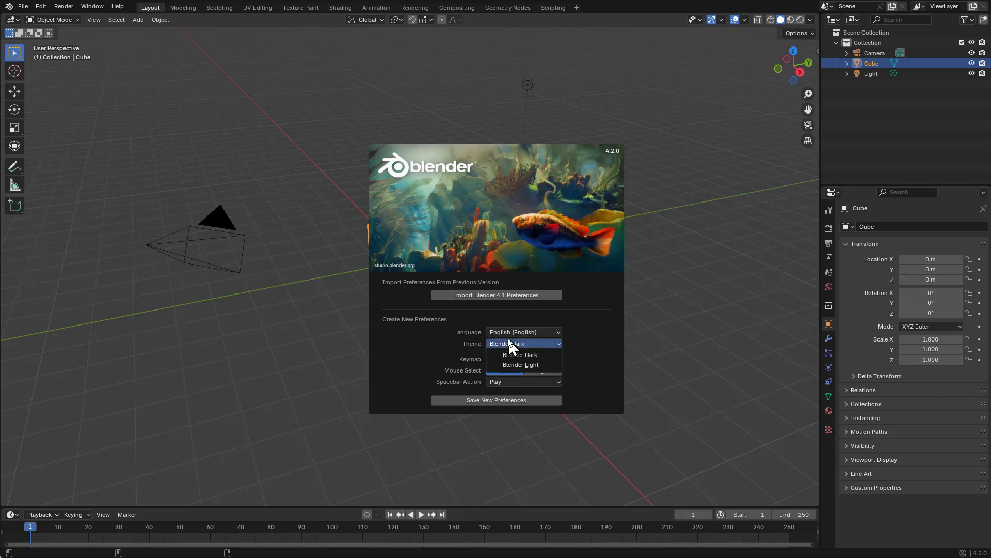
pyautogui.click(508, 342)
pyautogui.click(510, 344)
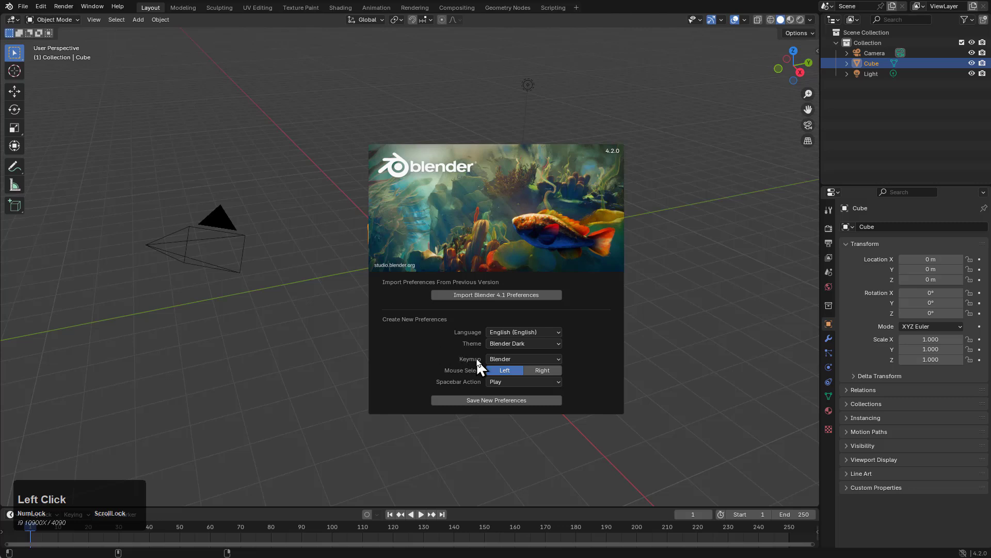
pyautogui.click(497, 382)
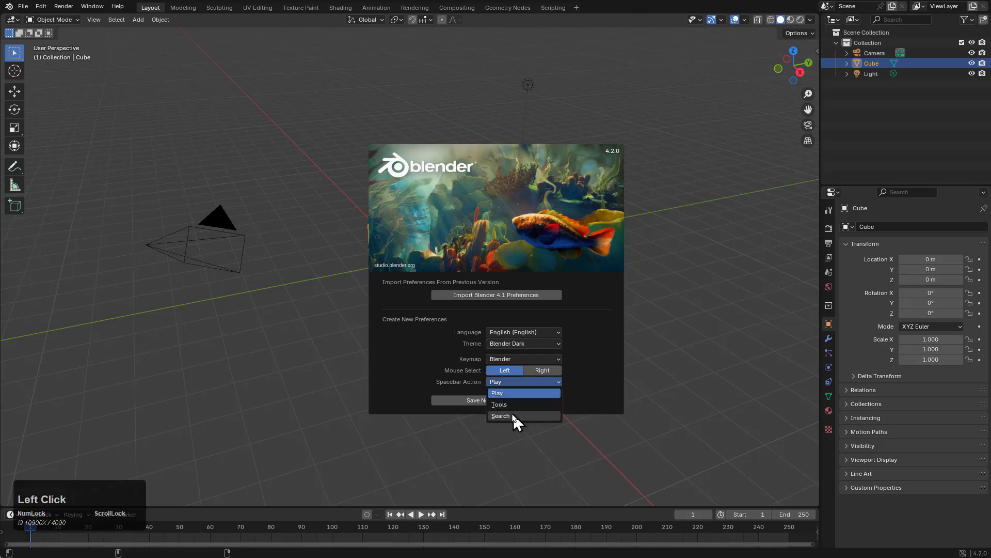
pyautogui.click(512, 412)
pyautogui.click(497, 400)
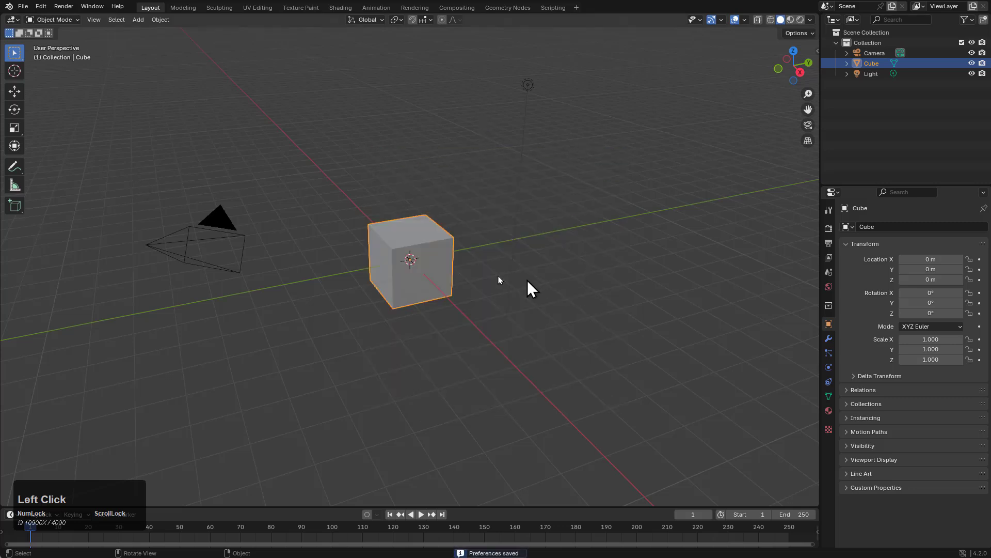
# Step: Hide every object except the selected cube
pyautogui.press('shift')
pyautogui.hotkey('shift', 'h')
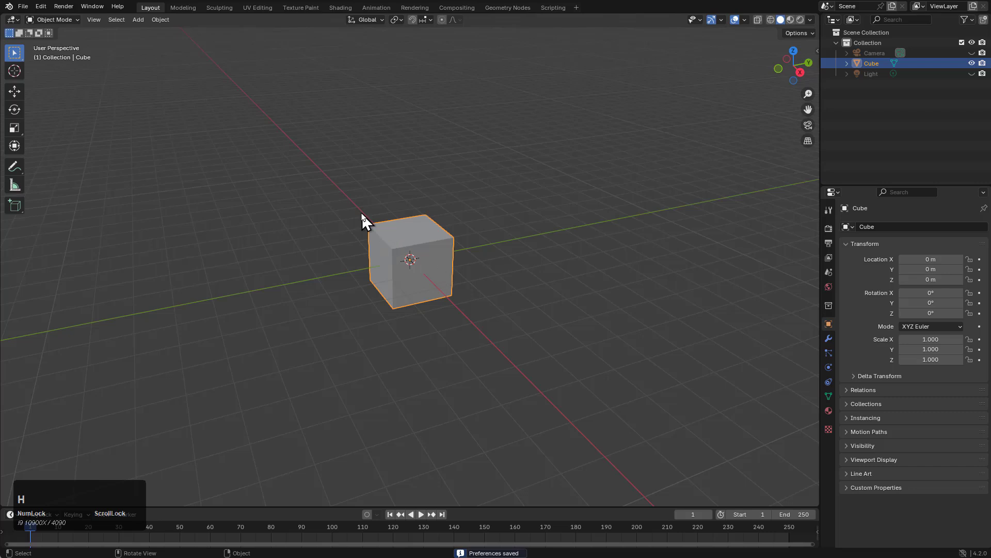
pyautogui.scroll(5, 362, 216)
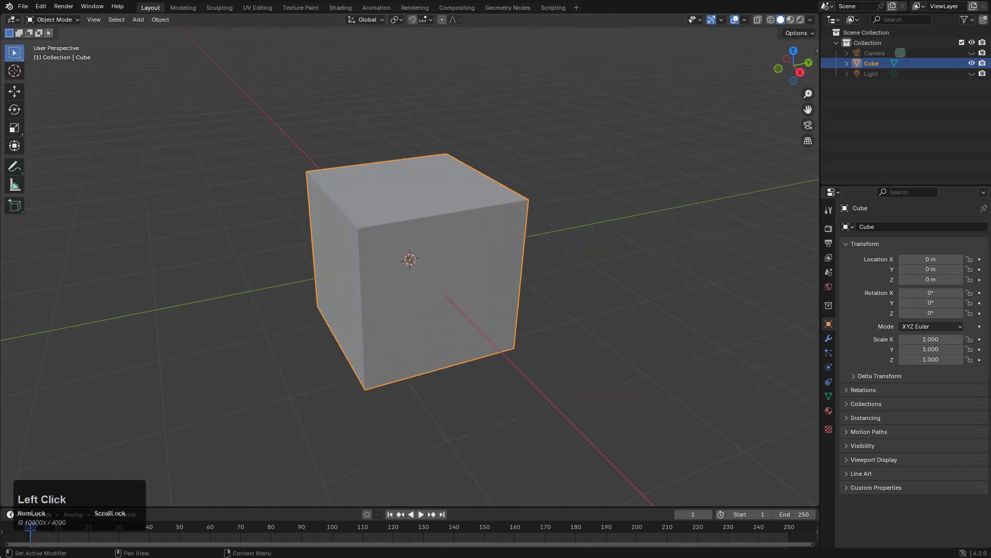
# Step: Install the HardOps 988_4a.zip and BoxCutter 720_4_2a.zip add-ons with the Default target, Overwrite and Enable on Install
pyautogui.moveTo(990, 227); pyautogui.dragTo(563, 211)
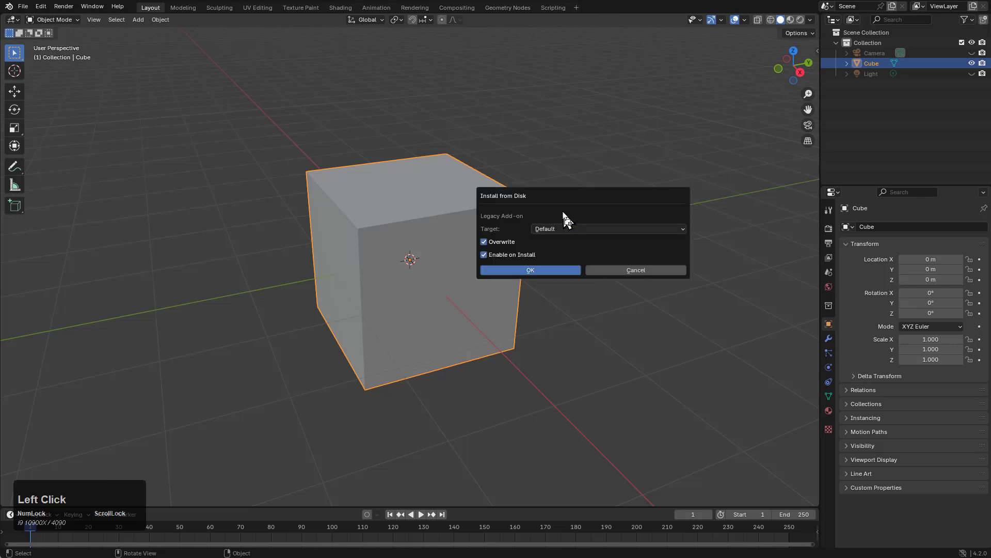
pyautogui.click(532, 269)
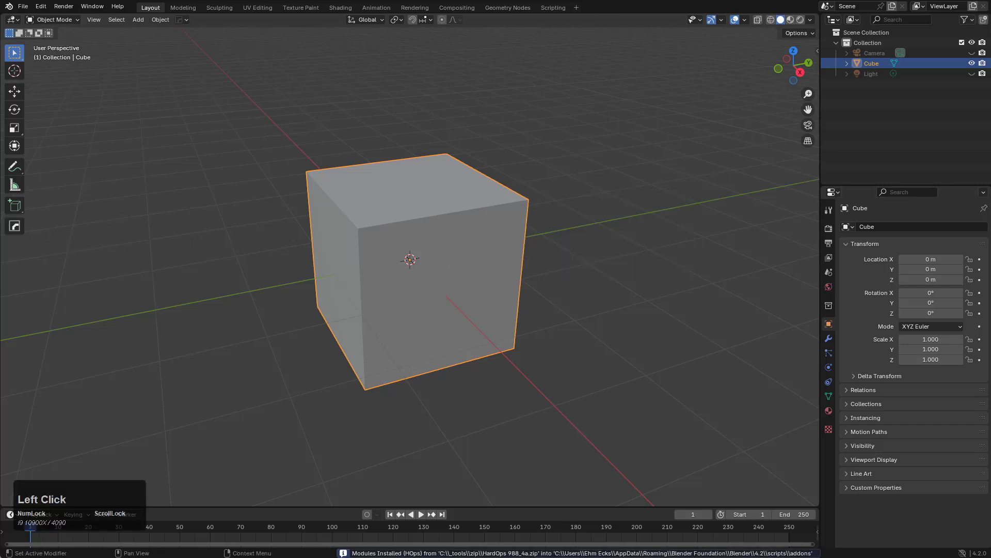
pyautogui.moveTo(990, 201); pyautogui.dragTo(492, 202)
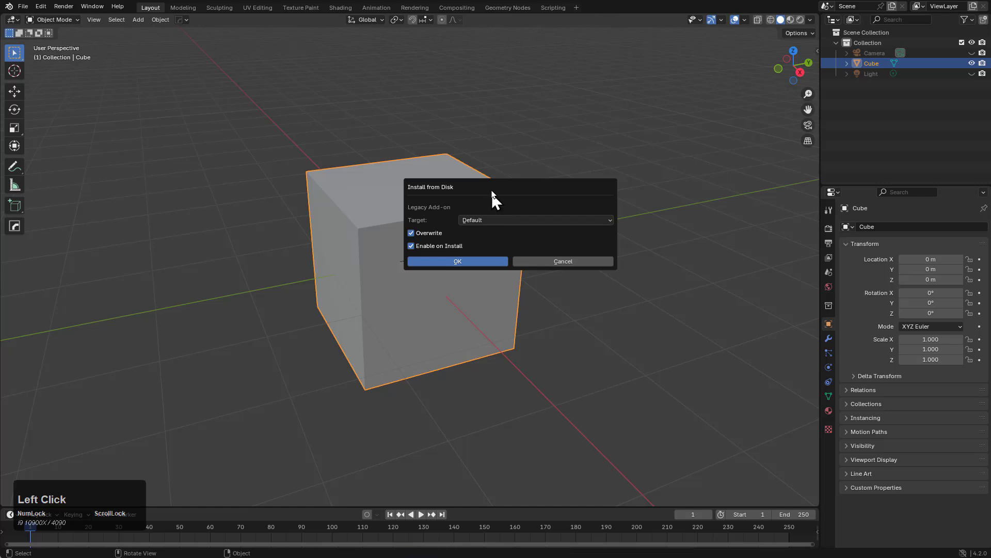
pyautogui.click(457, 261)
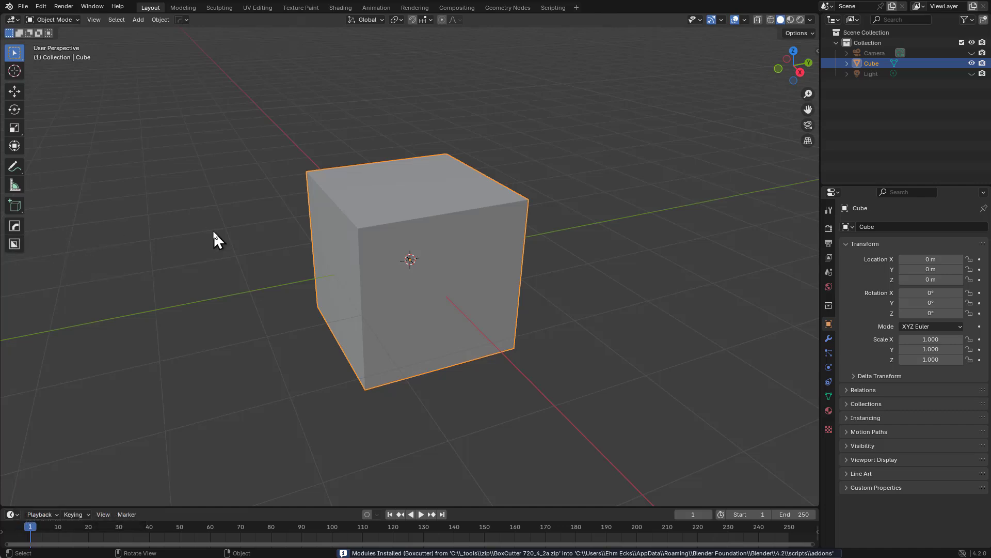
# Step: Activate the BoxCutter tool for the selected cube
pyautogui.scroll(2, 269, 270)
pyautogui.moveTo(265, 270); pyautogui.dragTo(299, 279, button='middle')
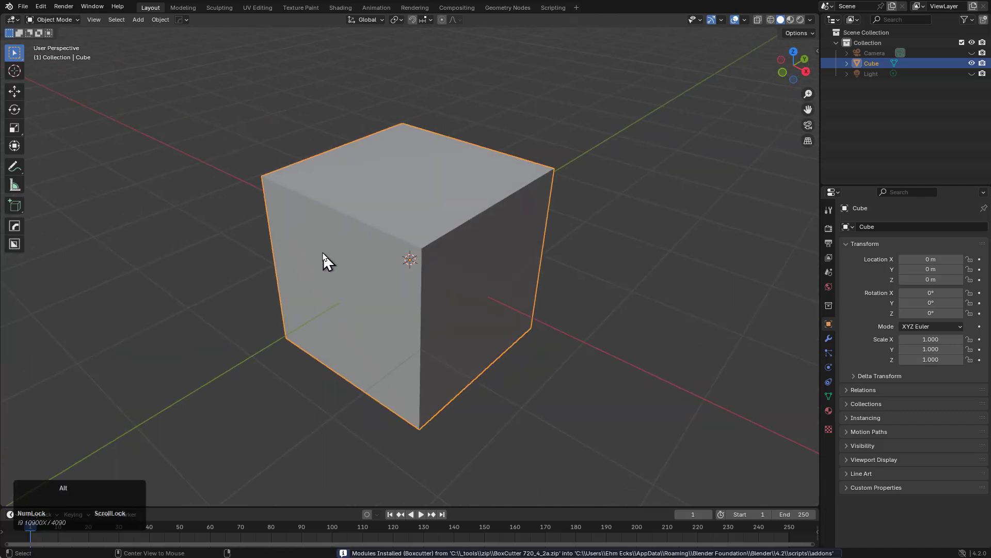
pyautogui.press('w')
pyautogui.moveTo(373, 247); pyautogui.dragTo(361, 250, button='middle')
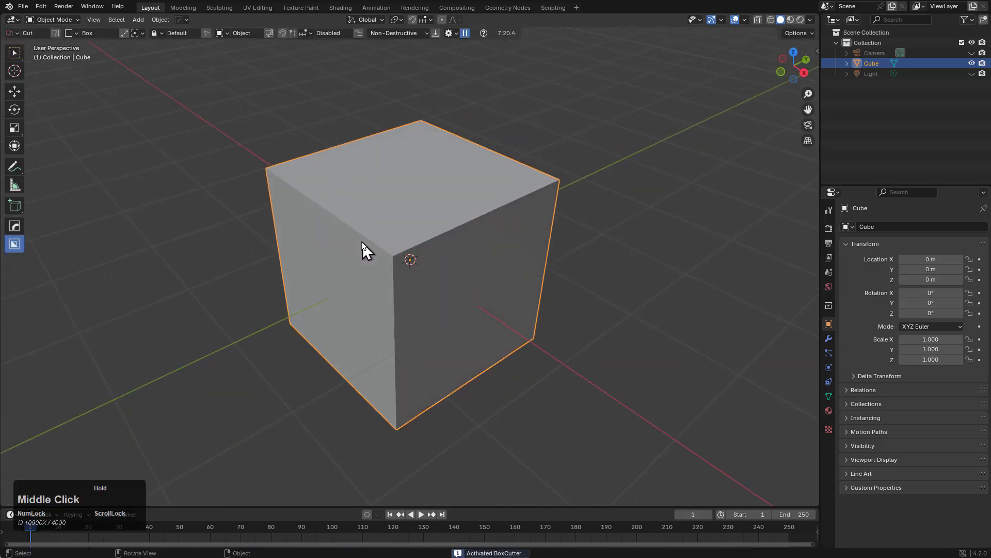
# Step: Save the current scene and tool setup as the default startup file
pyautogui.click(23, 7)
pyautogui.moveTo(98, 212)
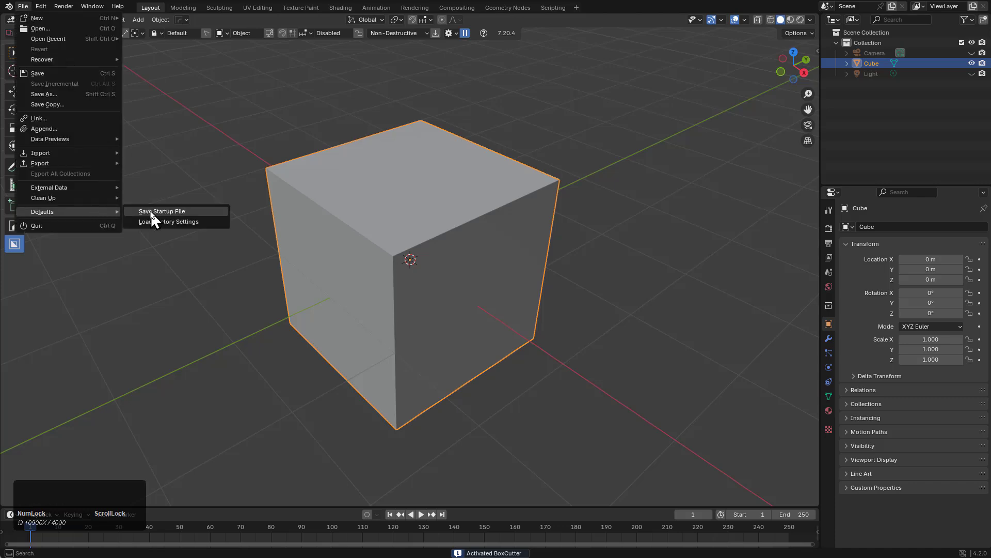
pyautogui.click(151, 213)
pyautogui.click(467, 295)
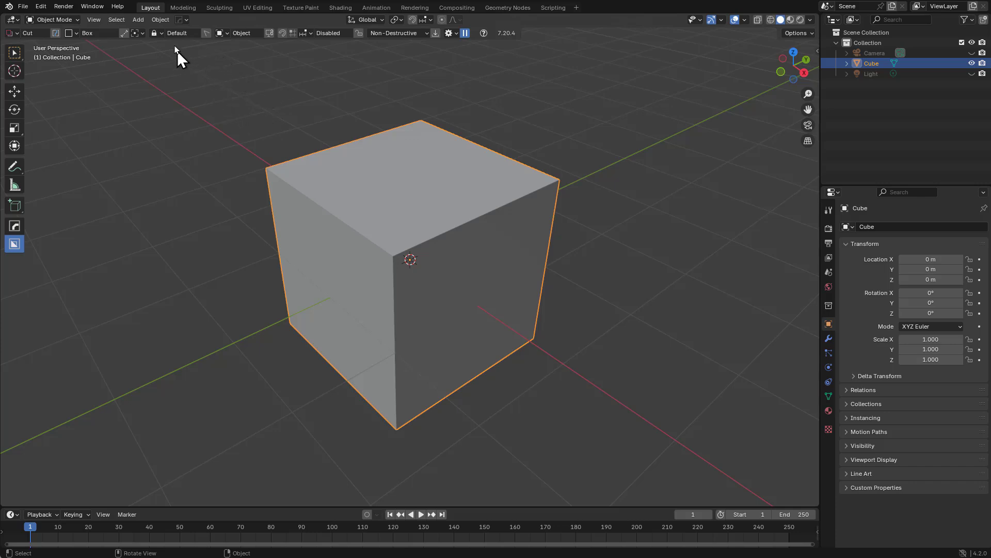
# Step: In the HardOps opt-ins, enable Boxcutter Notifications and set Radial Array to Nodes (V2)
pyautogui.click(180, 20)
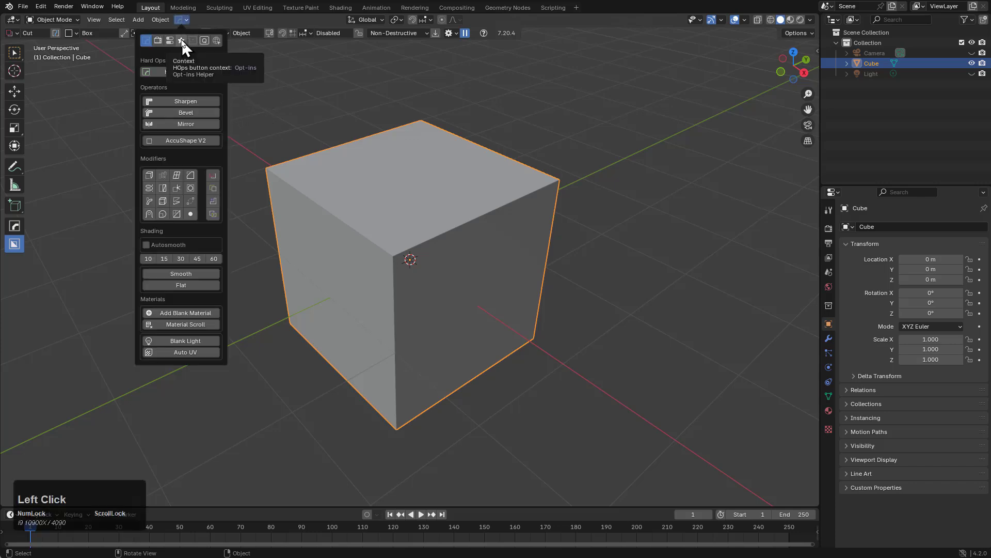
pyautogui.click(181, 42)
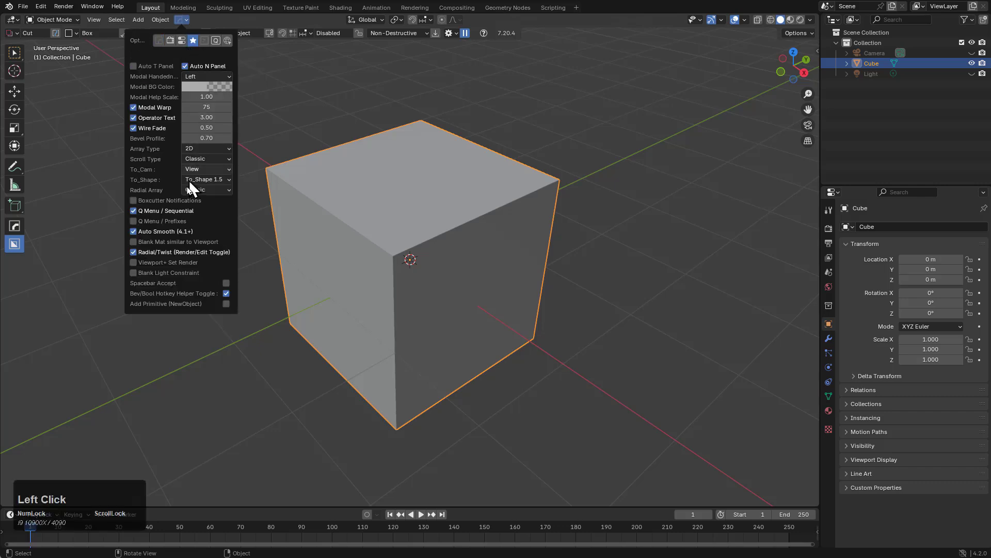
pyautogui.click(171, 201)
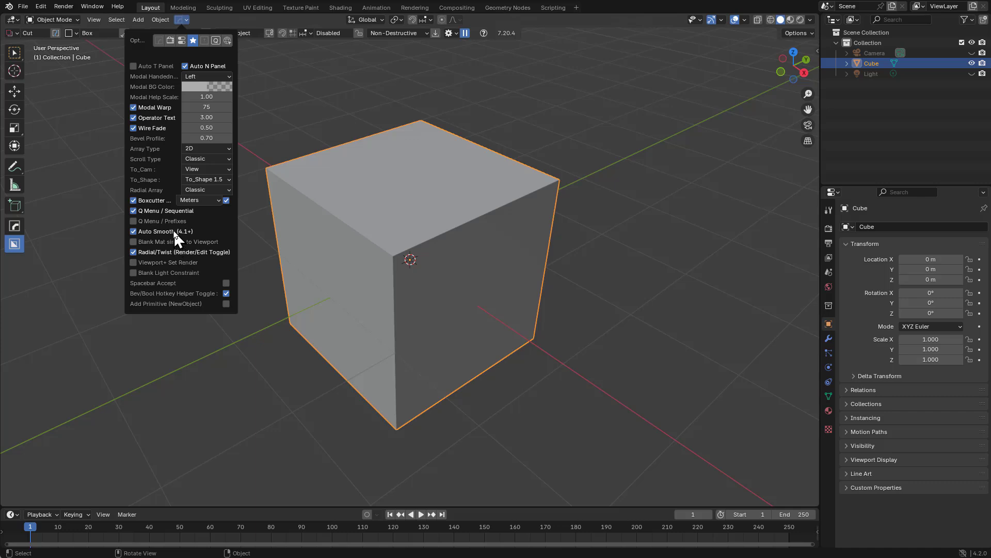
pyautogui.click(208, 185)
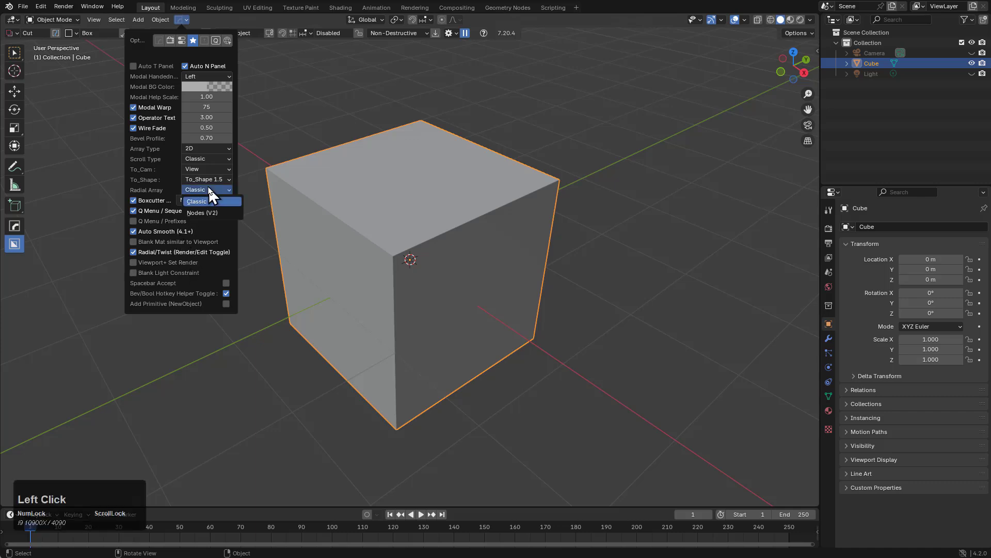
pyautogui.click(205, 209)
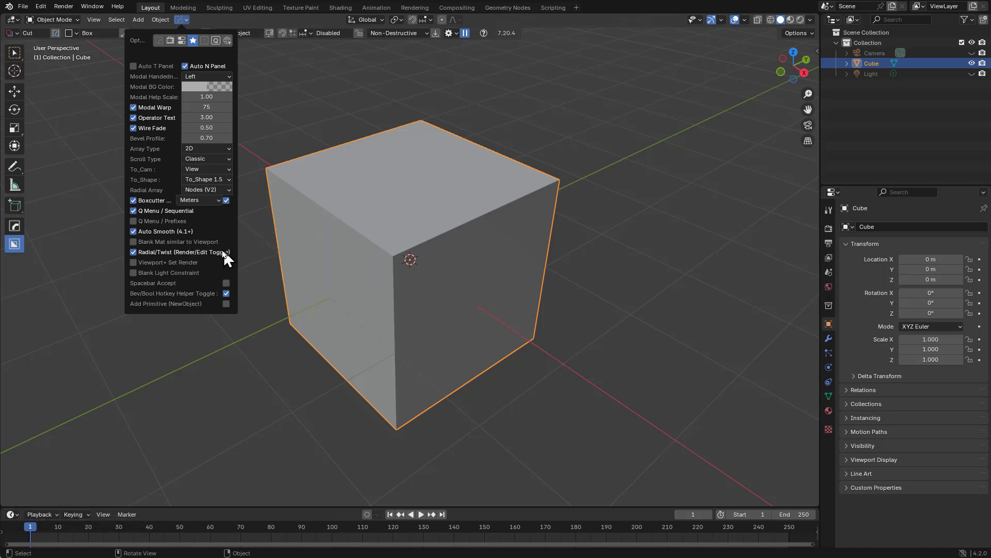
# Step: Review the Hardops Properties section in the HardOps preferences, then save those preferences
pyautogui.press('k')
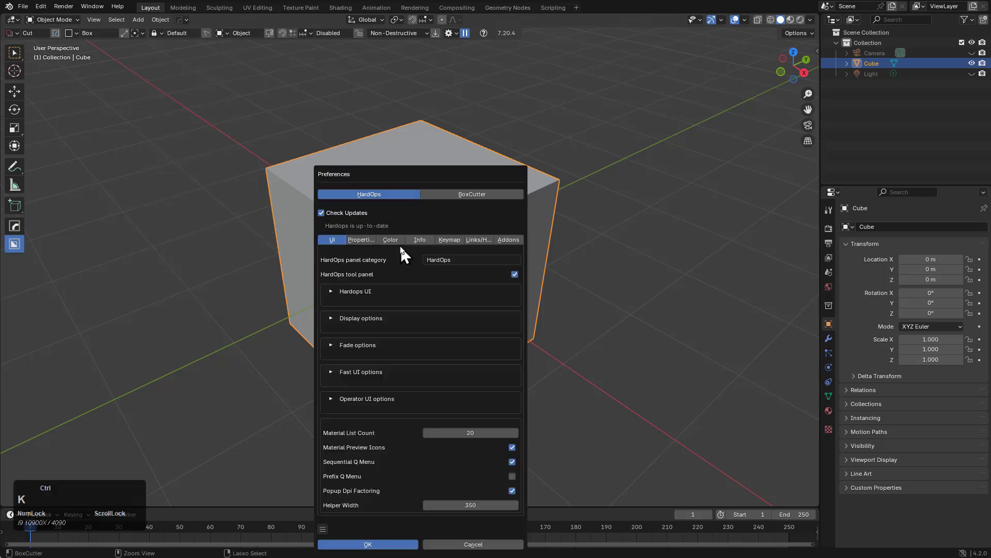
pyautogui.moveTo(423, 186); pyautogui.dragTo(437, 96)
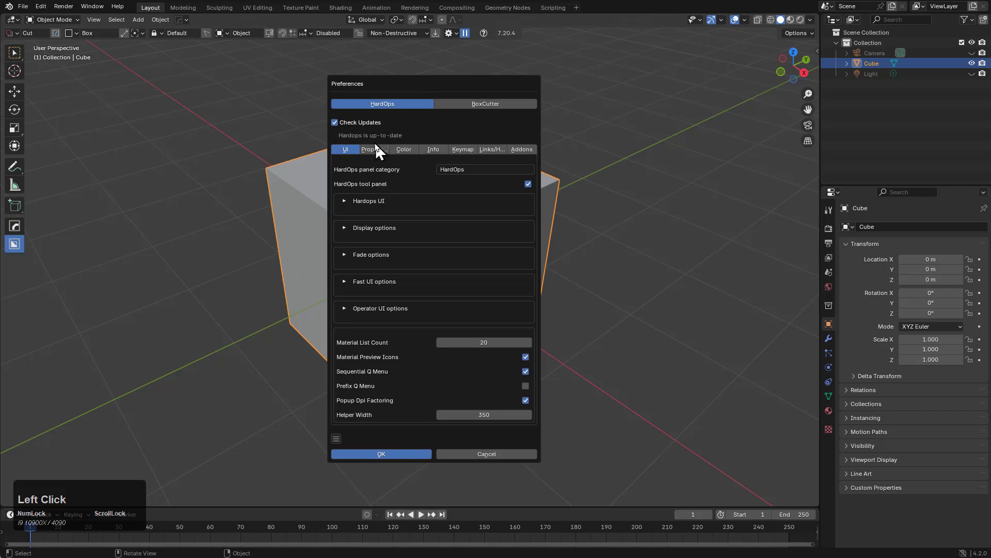
pyautogui.click(375, 149)
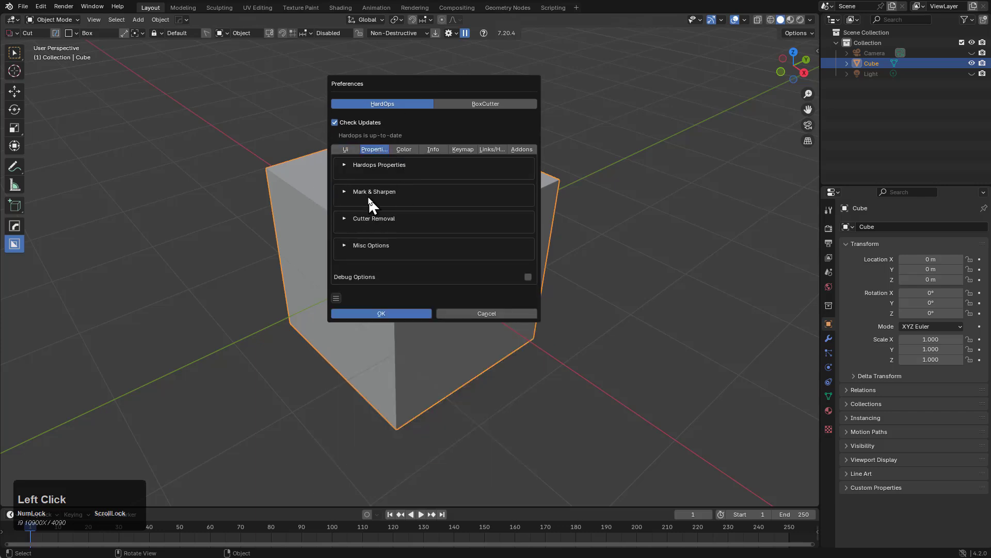
pyautogui.click(367, 165)
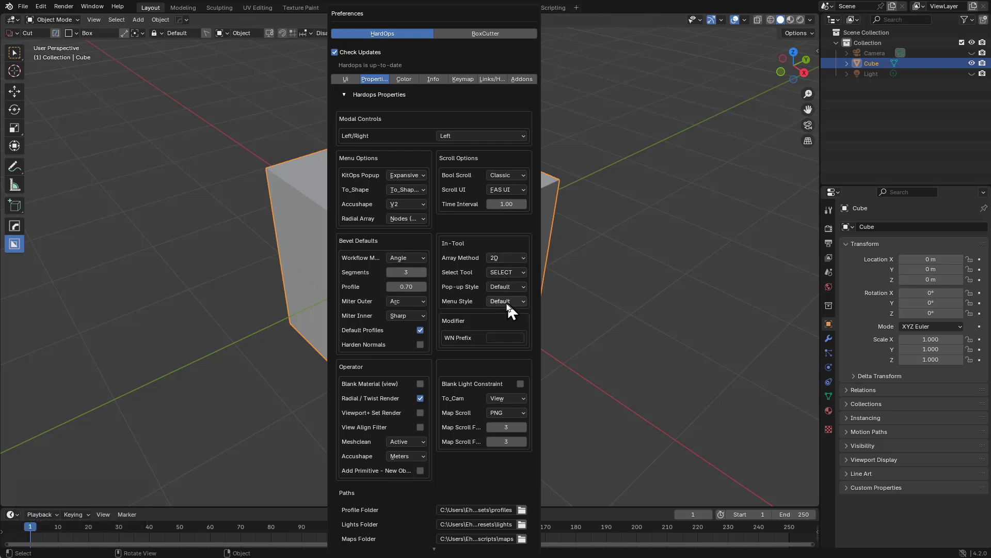
pyautogui.click(498, 257)
pyautogui.click(365, 89)
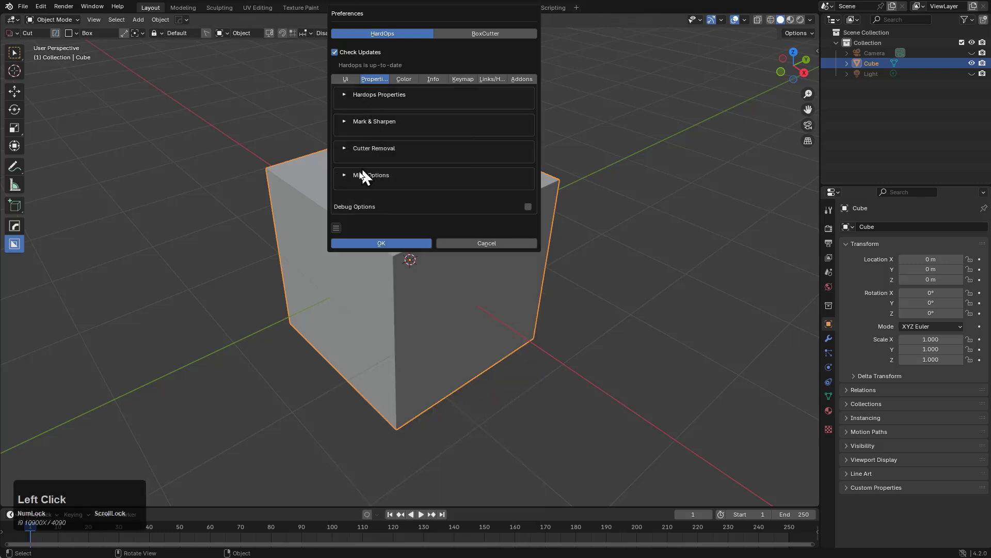
pyautogui.click(336, 228)
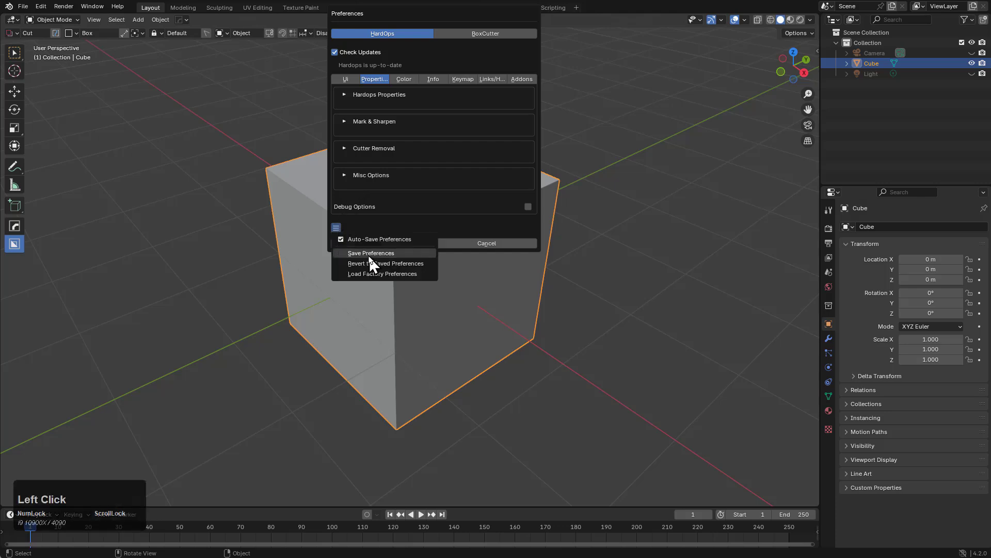
pyautogui.click(343, 253)
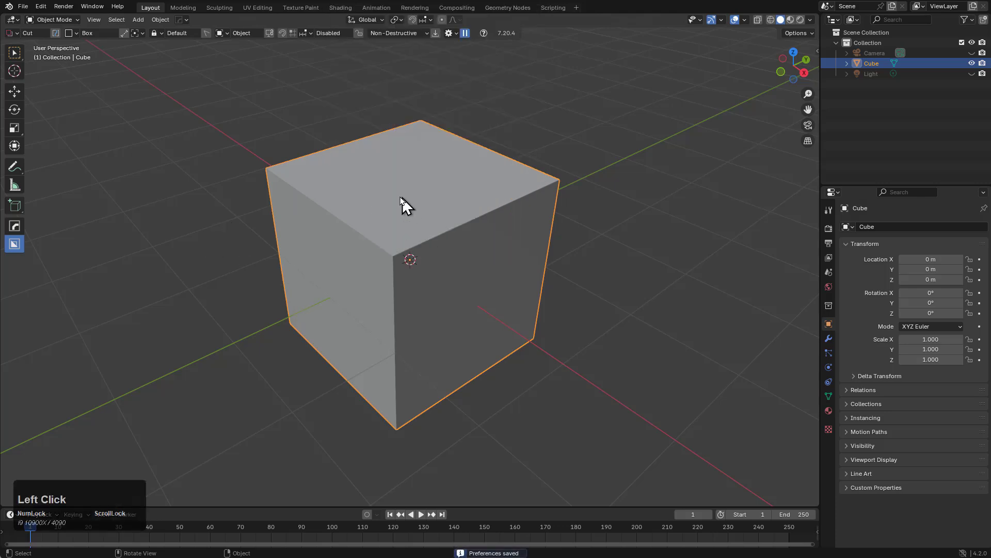
# Step: Cut a nondestructive box notch with BoxCutter into the cube's top face, running out through its near corner
pyautogui.moveTo(399, 200); pyautogui.dragTo(363, 331)
pyautogui.rightClick(363, 331)
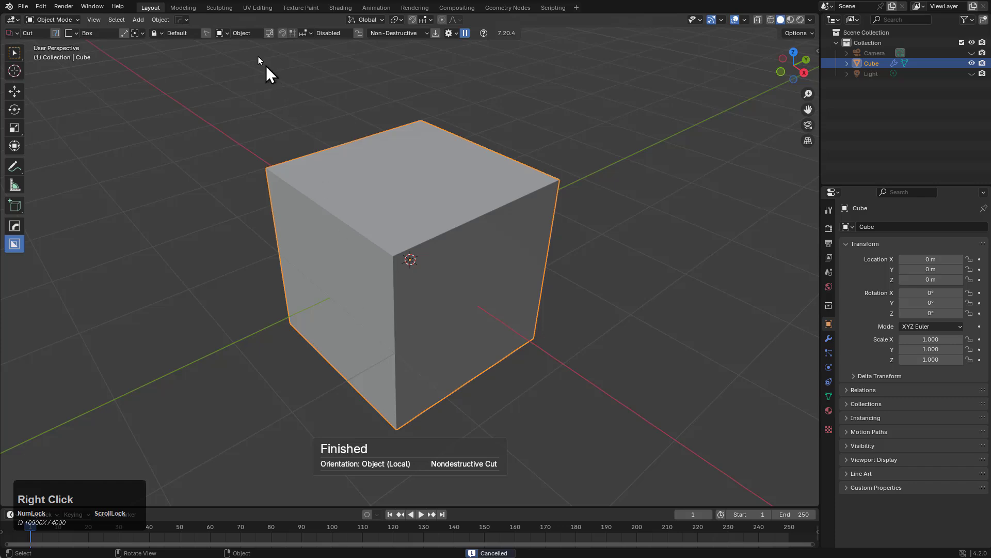
pyautogui.moveTo(409, 168)
pyautogui.mouseDown()
pyautogui.moveTo(343, 291)
pyautogui.moveTo(390, 316)
pyautogui.mouseUp()
pyautogui.click(395, 389)
# Step: Cut a box opening from the +X face through to the opposite wall and another about 1.215 deep into the -Y face
pyautogui.moveTo(508, 238); pyautogui.dragTo(431, 346)
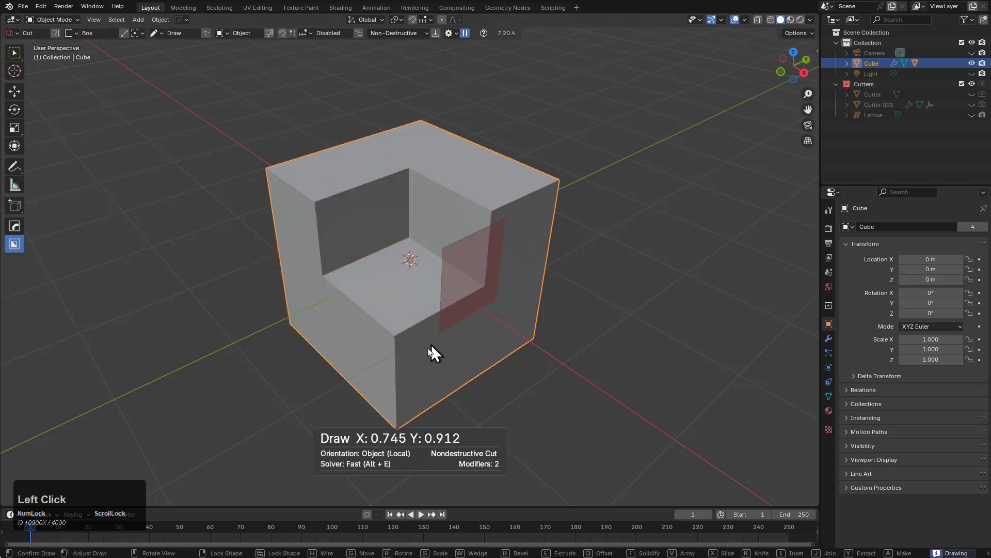
pyautogui.click(264, 215)
pyautogui.moveTo(346, 302); pyautogui.dragTo(393, 330)
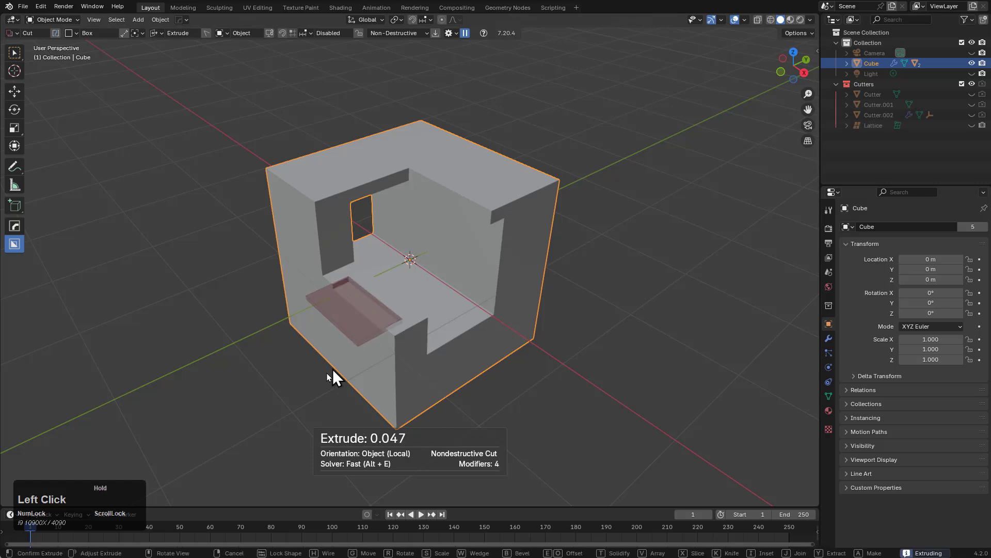
pyautogui.click(281, 457)
# Step: Cut a box about 0.316 deep into the +X face across its +Y edge, leaving the cutter selected
pyautogui.moveTo(479, 307)
pyautogui.mouseDown(button='middle')
pyautogui.moveTo(449, 332)
pyautogui.moveTo(507, 296)
pyautogui.mouseUp(button='middle')
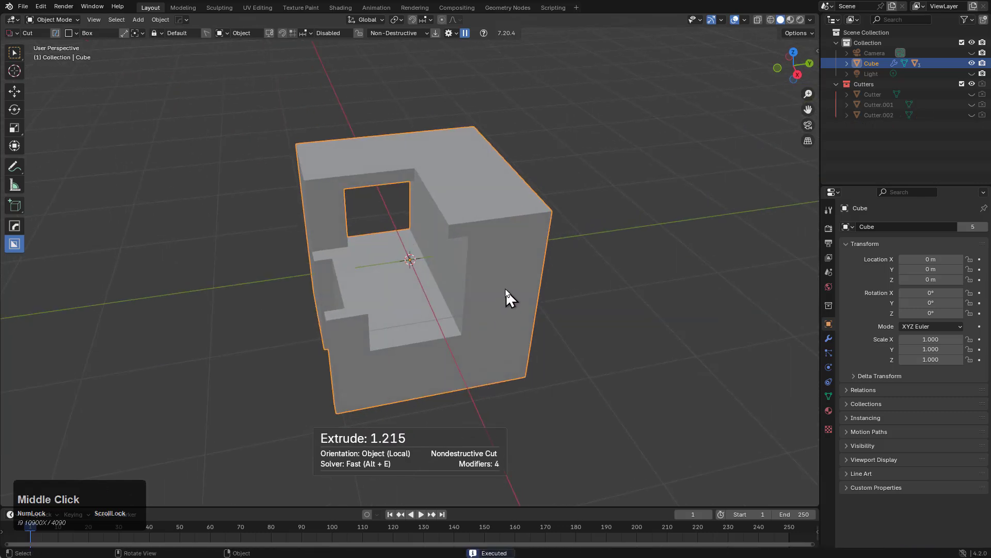
pyautogui.moveTo(508, 289)
pyautogui.mouseDown()
pyautogui.moveTo(573, 317)
pyautogui.moveTo(569, 298)
pyautogui.mouseUp()
pyautogui.click(566, 295)
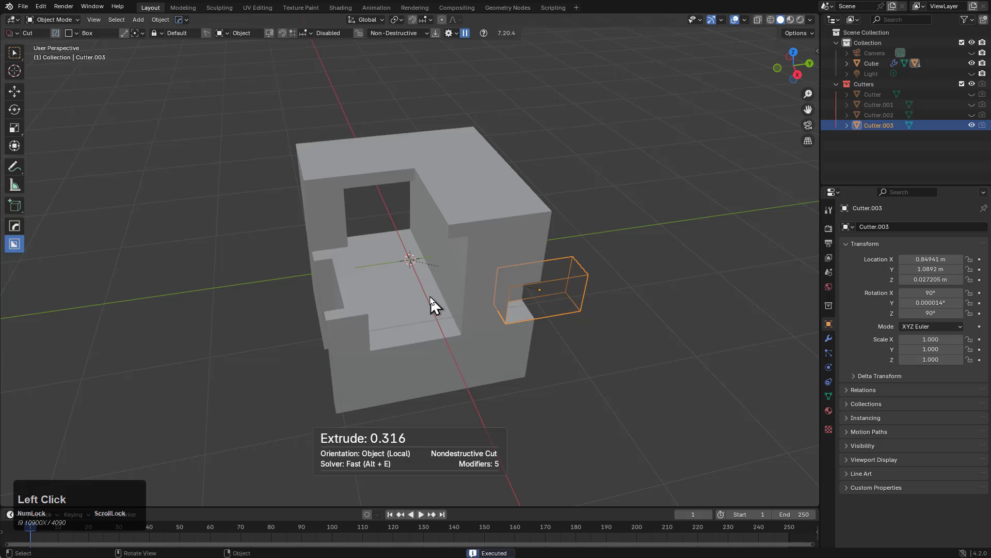
# Step: Array the selected cutter radially around the cube with Radial Array V2 about the X axis, adjust the copy count and finish
pyautogui.keyDown('shift'); pyautogui.scroll(2, 434, 305); pyautogui.keyUp('shift')
pyautogui.keyDown('shift'); pyautogui.click(507, 250); pyautogui.keyUp('shift')
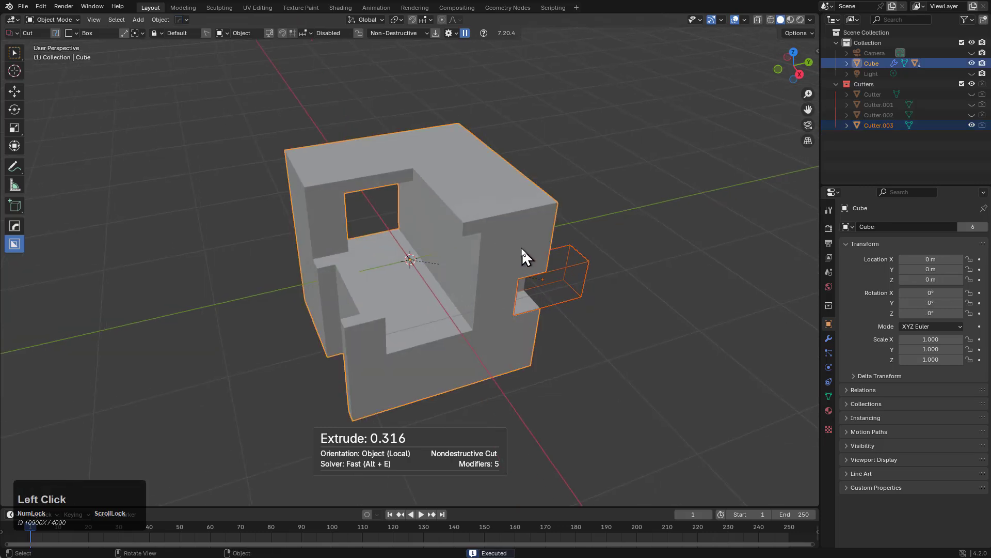
pyautogui.press('q')
pyautogui.moveTo(509, 324)
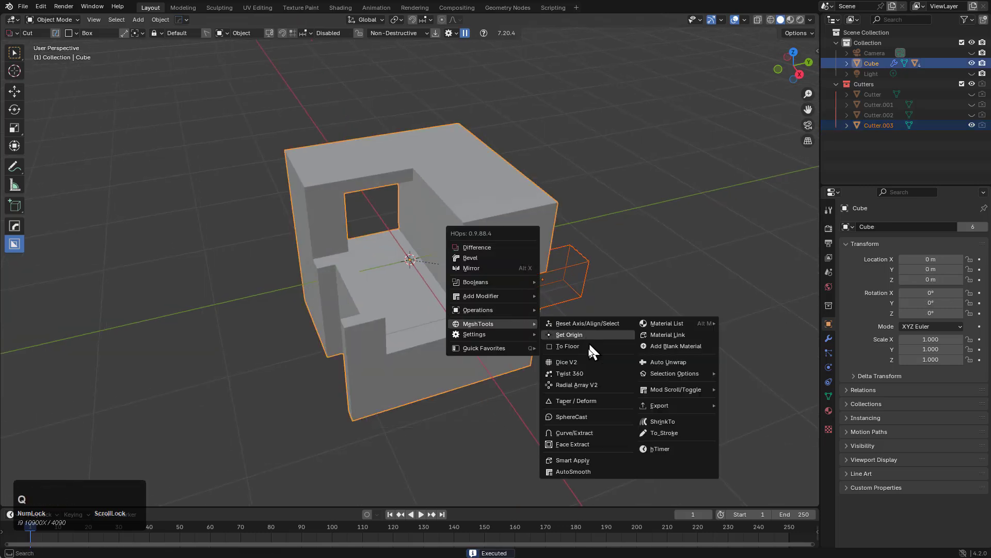
pyautogui.click(583, 385)
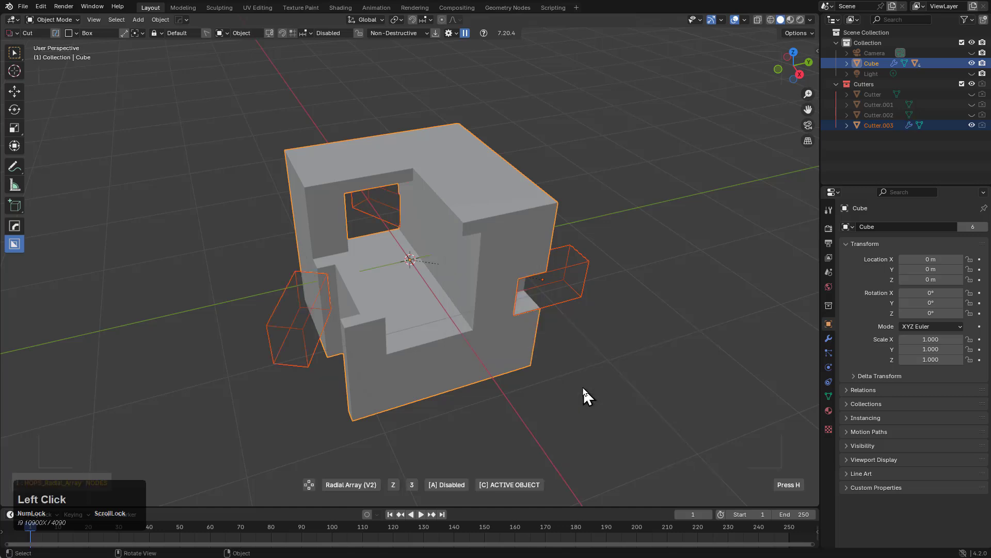
pyautogui.press('x')
pyautogui.scroll(4, 583, 386)
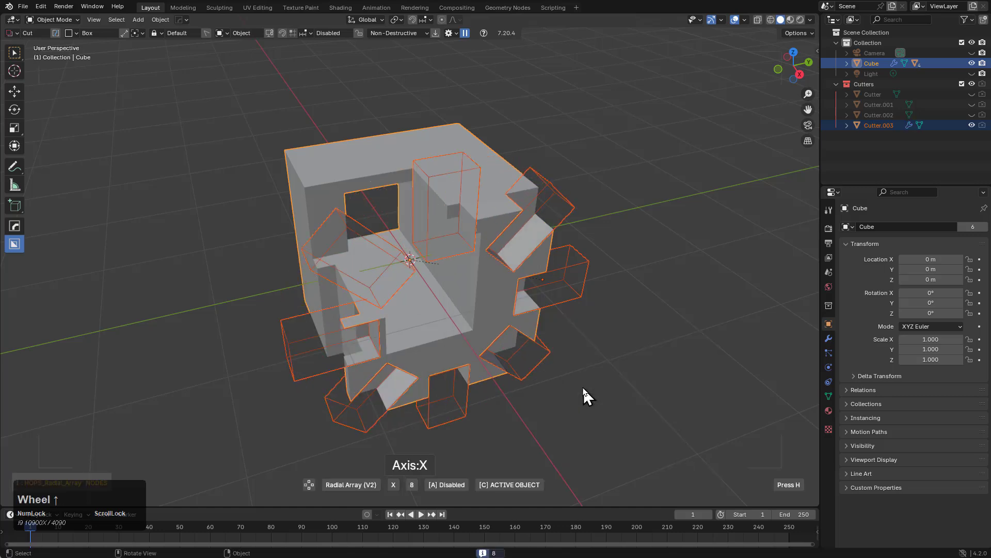
pyautogui.scroll(2, 583, 386)
pyautogui.scroll(-4, 582, 385)
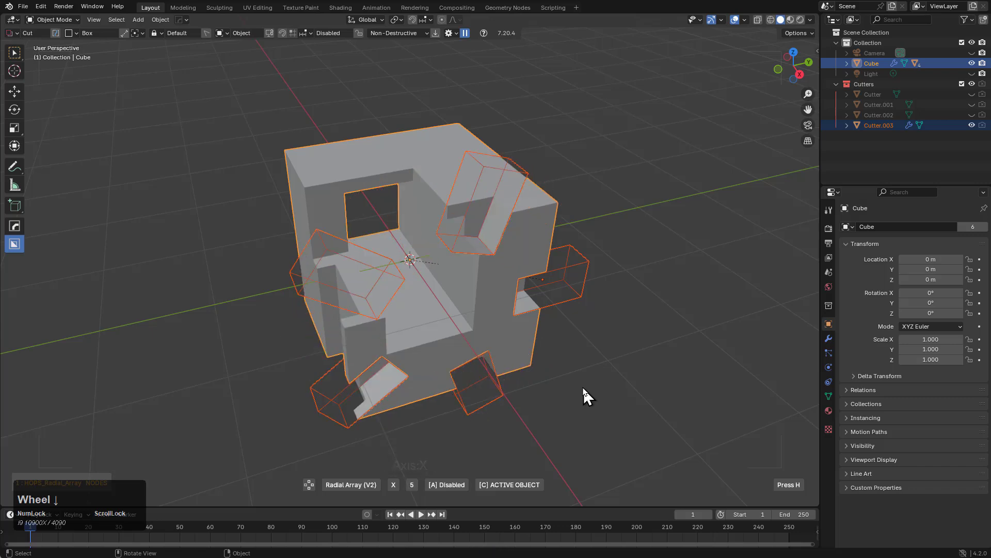
pyautogui.scroll(1, 582, 386)
pyautogui.click(583, 388)
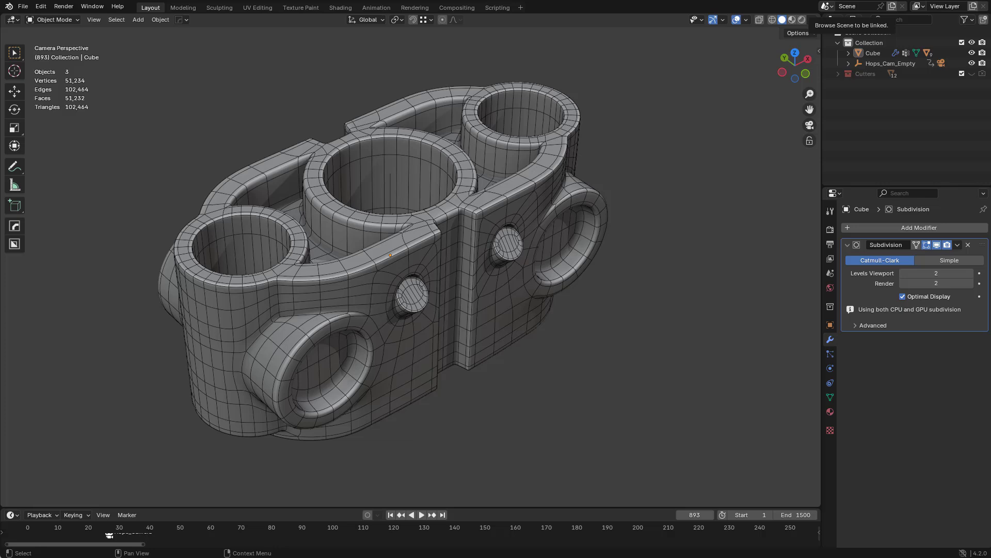
# Step: Select the subdivided mechanical part and apply Shade Auto Smooth to it
pyautogui.click(442, 221)
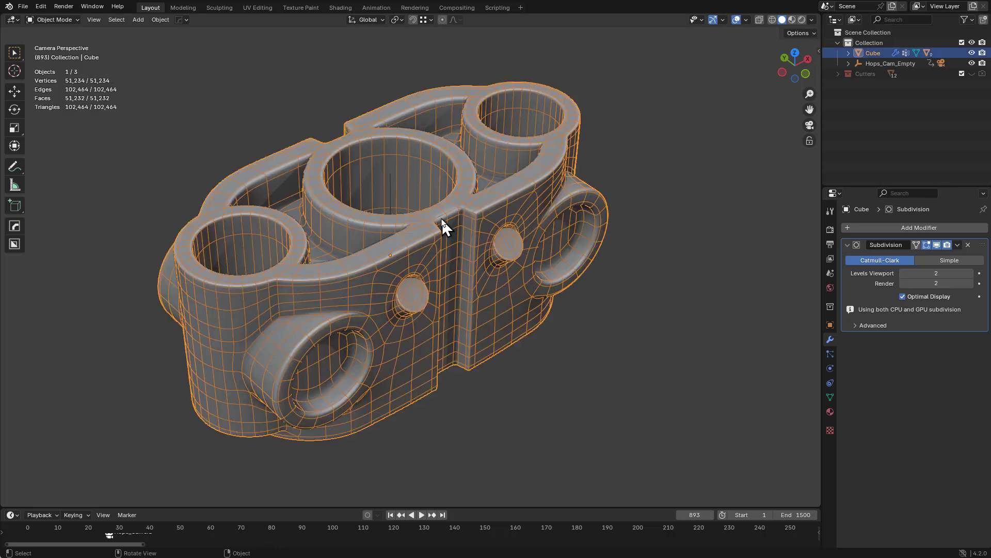
pyautogui.rightClick(453, 175)
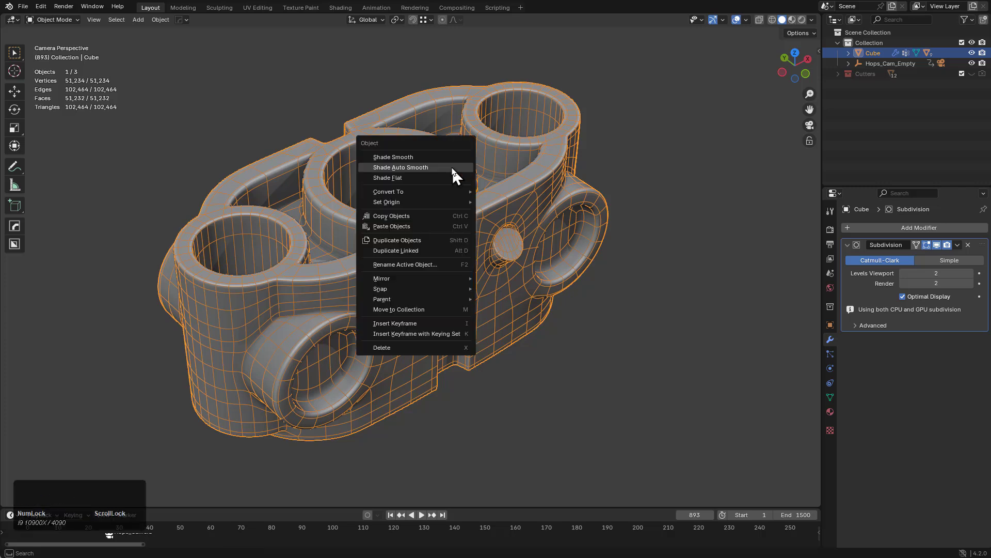
pyautogui.click(452, 167)
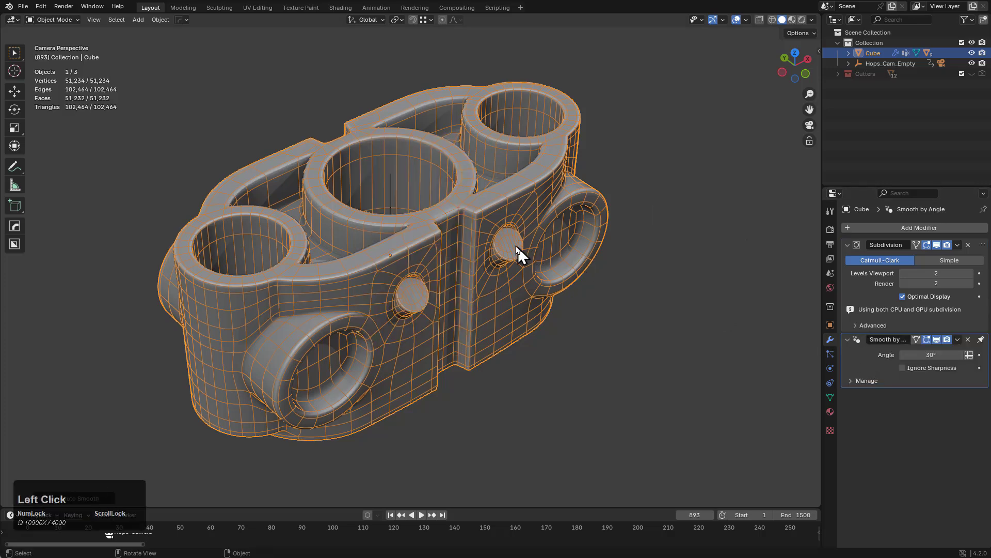
# Step: Apply the HardOps Sharpen operation to the part with a 35° smoothing angle
pyautogui.press('q')
pyautogui.press('capslock')
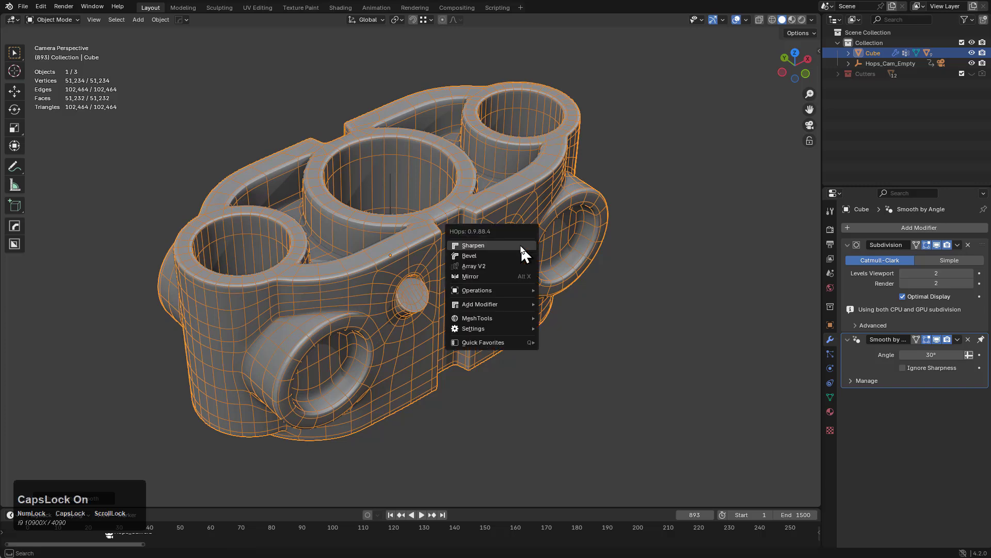
pyautogui.press('capslock')
pyautogui.click(521, 247)
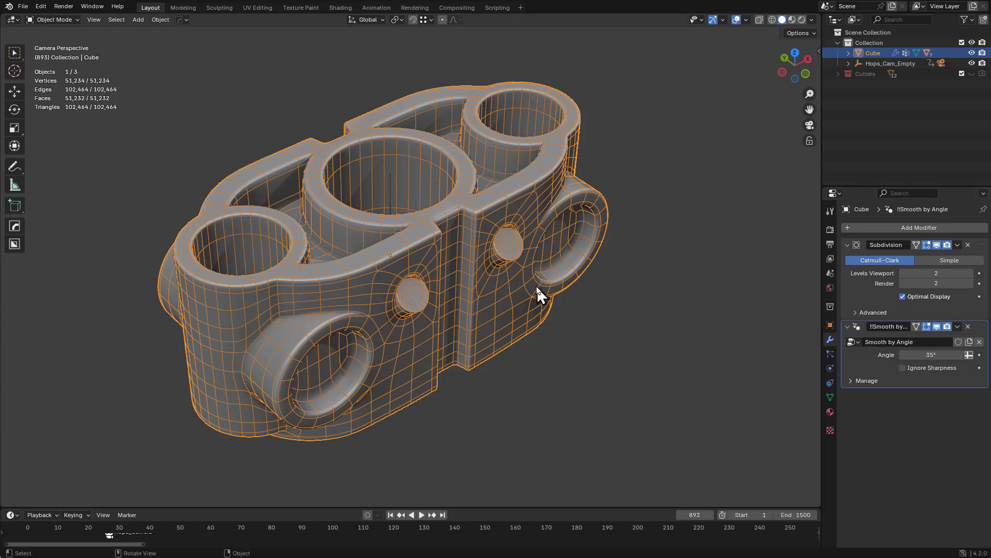
# Step: Apply Shade Auto Smooth twice on the sharpened part, bringing its smoothing angle to 30°
pyautogui.rightClick(530, 239)
pyautogui.click(527, 239)
pyautogui.rightClick(525, 240)
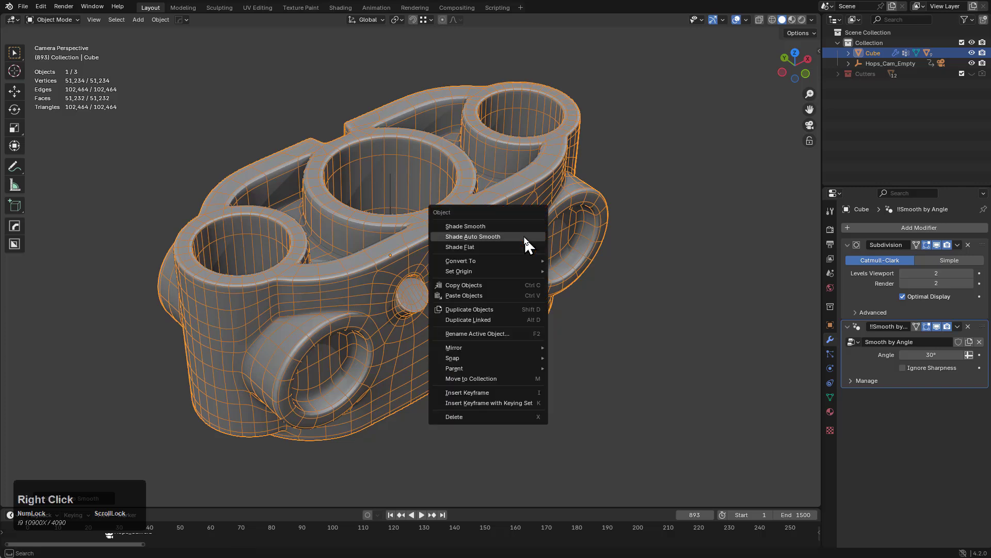
pyautogui.click(524, 239)
# Step: Switch the part between Shade Flat and Shade Auto Smooth five times, ending on Shade Auto Smooth
pyautogui.rightClick(524, 240)
pyautogui.click(518, 248)
pyautogui.rightClick(517, 243)
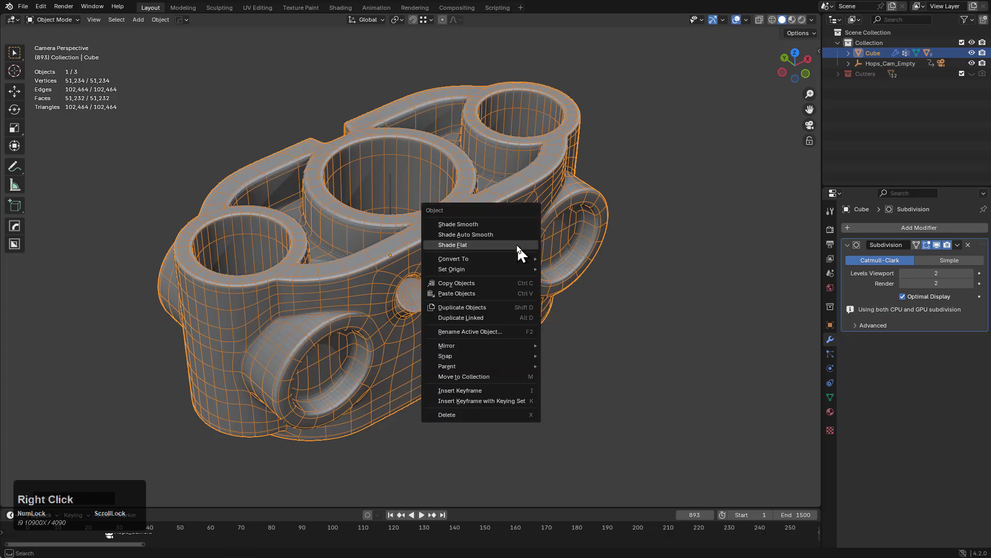
pyautogui.click(510, 234)
pyautogui.rightClick(511, 237)
pyautogui.click(511, 241)
pyautogui.rightClick(510, 240)
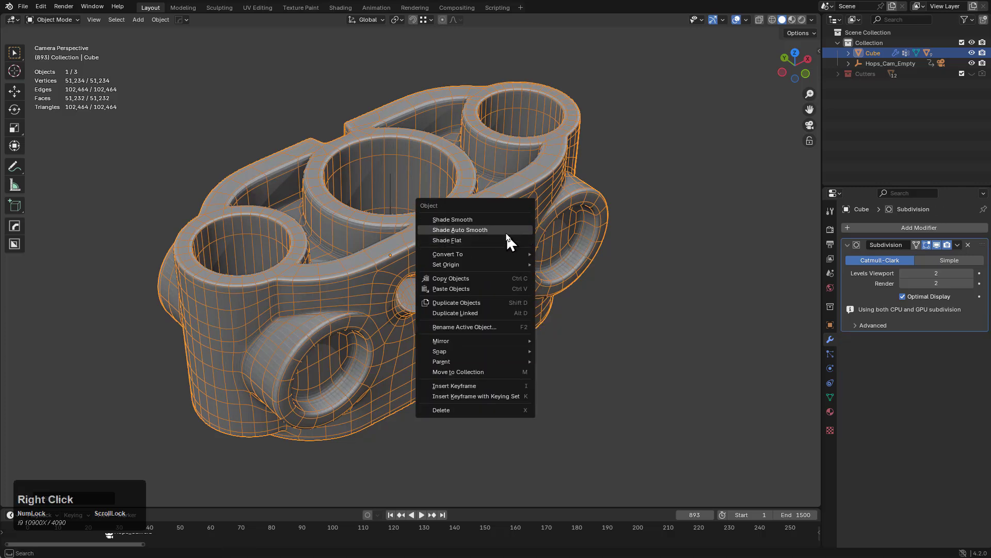
pyautogui.click(505, 229)
pyautogui.rightClick(504, 231)
pyautogui.click(506, 241)
pyautogui.rightClick(508, 229)
pyautogui.click(508, 221)
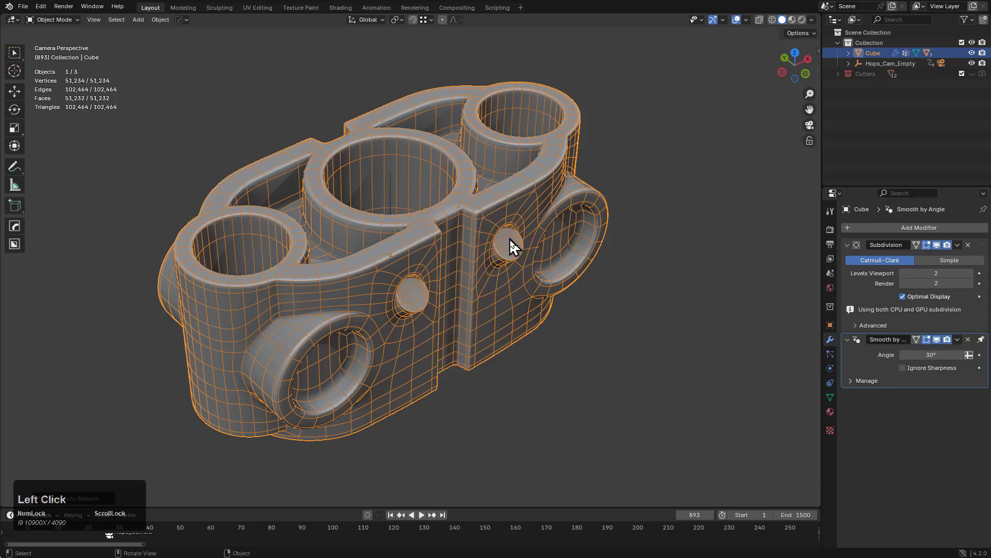
pyautogui.rightClick(509, 243)
pyautogui.click(502, 258)
pyautogui.rightClick(506, 257)
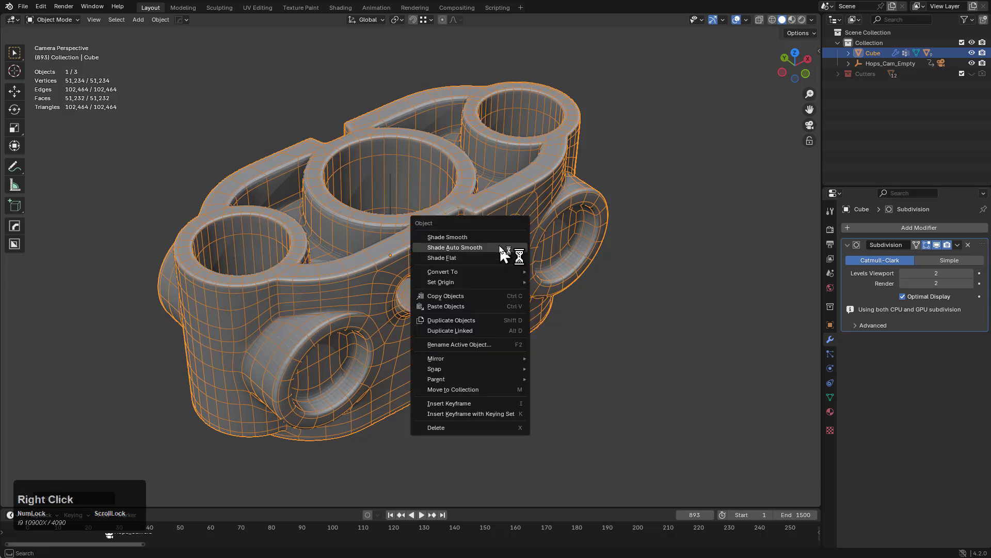
pyautogui.click(506, 247)
pyautogui.rightClick(500, 255)
pyautogui.click(496, 258)
pyautogui.rightClick(495, 261)
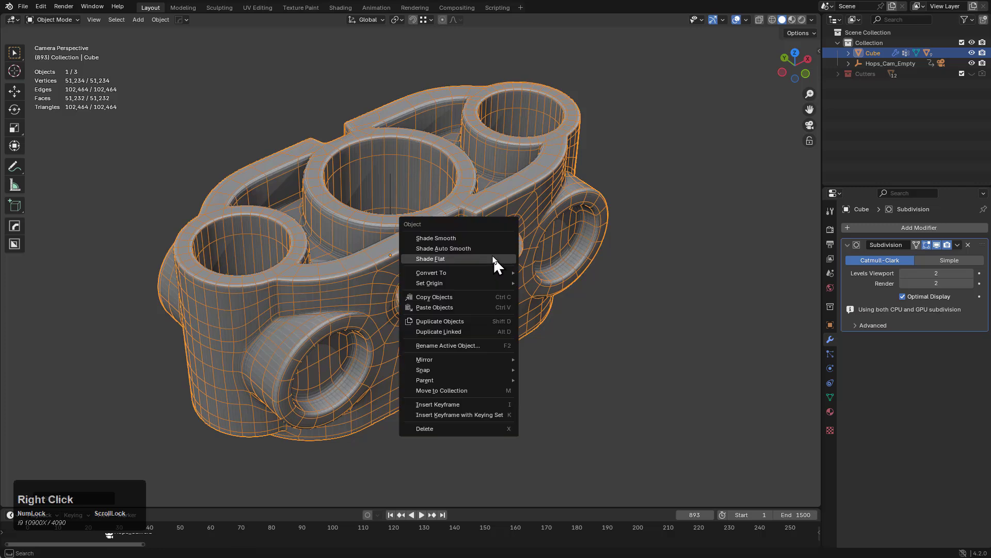
pyautogui.click(495, 257)
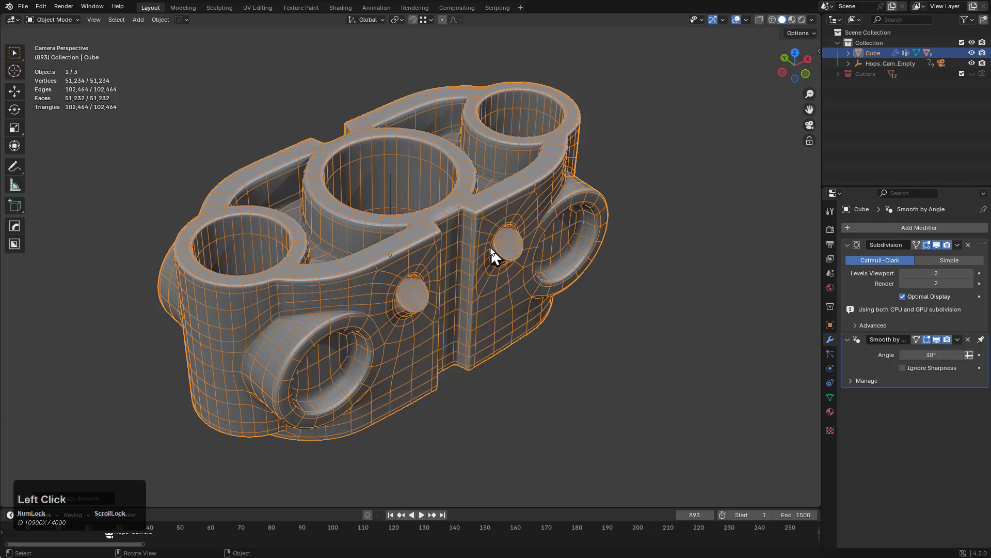
# Step: Alternate Shade Flat and Shade Auto Smooth on the part three more times, finishing on Shade Auto Smooth
pyautogui.rightClick(520, 249)
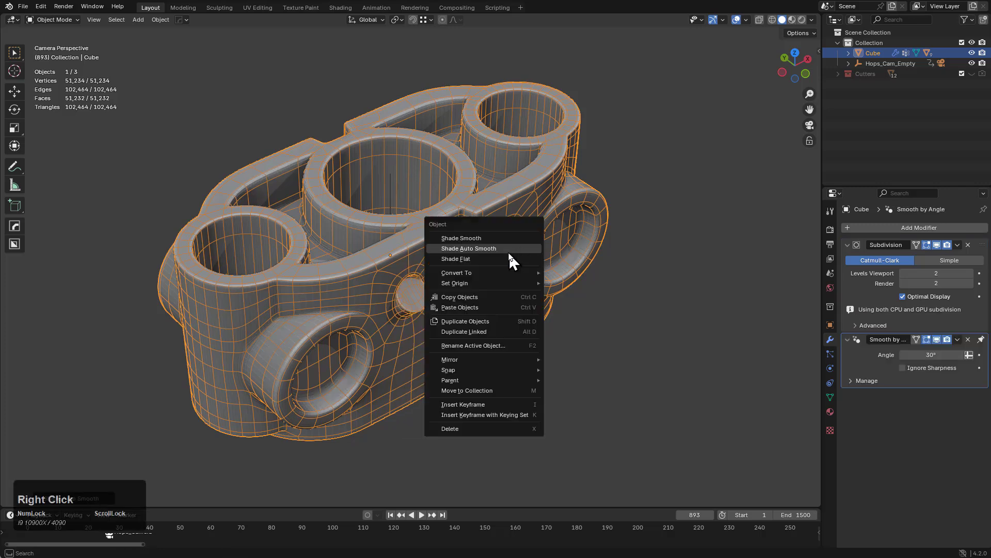
pyautogui.rightClick(505, 258)
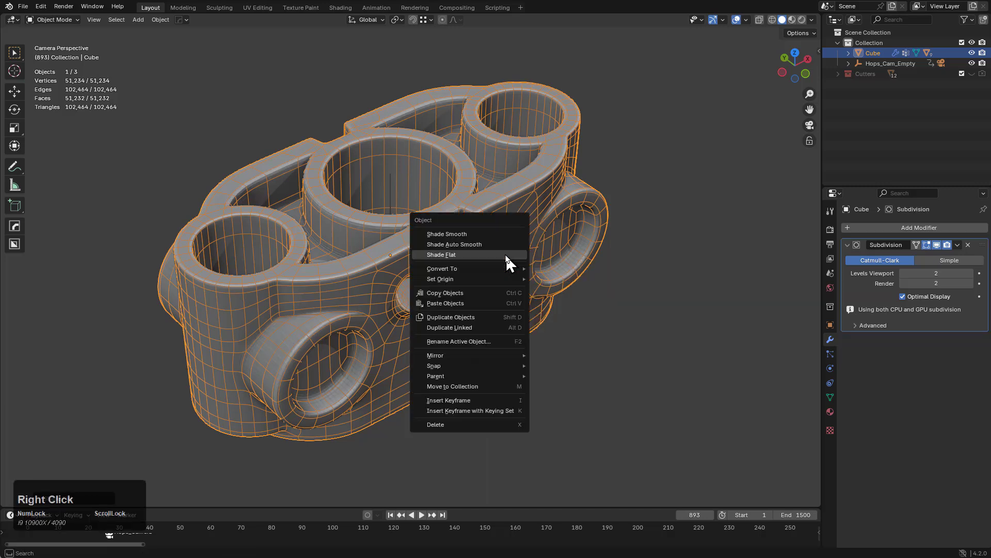
pyautogui.click(494, 247)
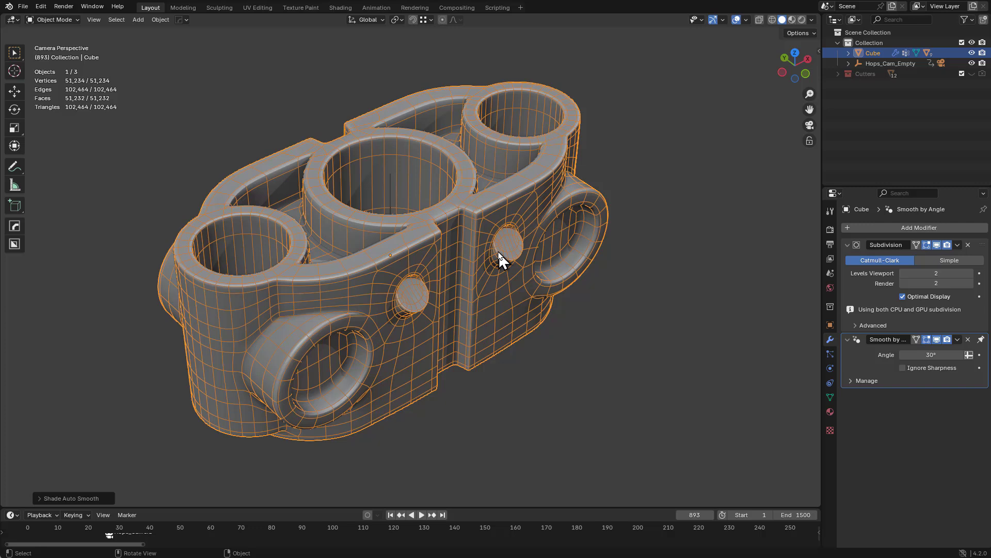
pyautogui.rightClick(499, 252)
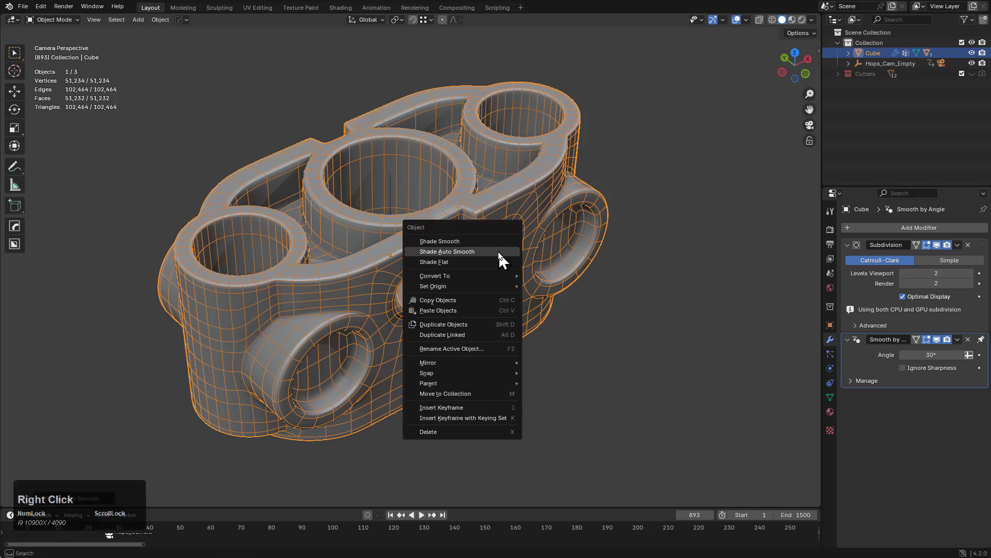
pyautogui.click(494, 261)
pyautogui.rightClick(494, 261)
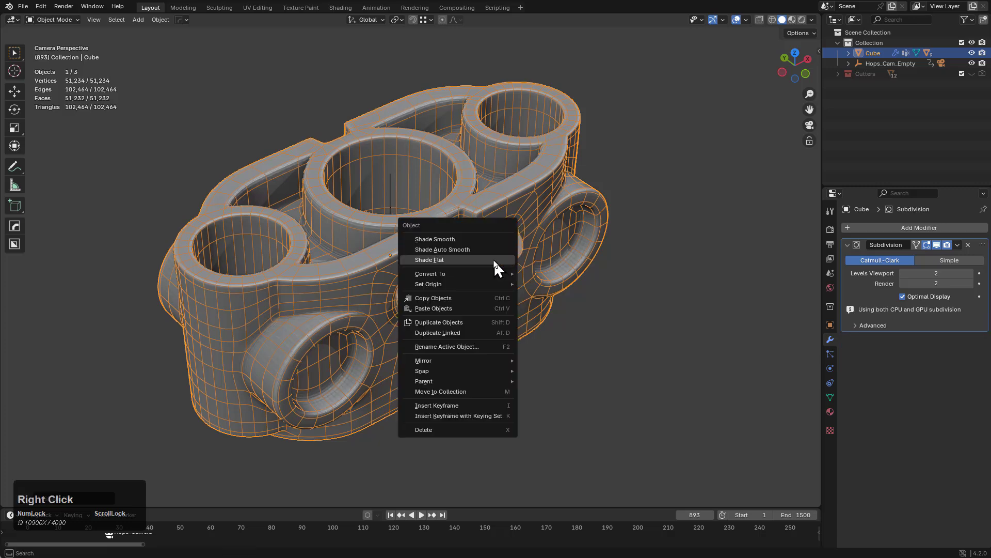
pyautogui.click(495, 250)
pyautogui.rightClick(495, 250)
pyautogui.click(491, 259)
pyautogui.rightClick(491, 256)
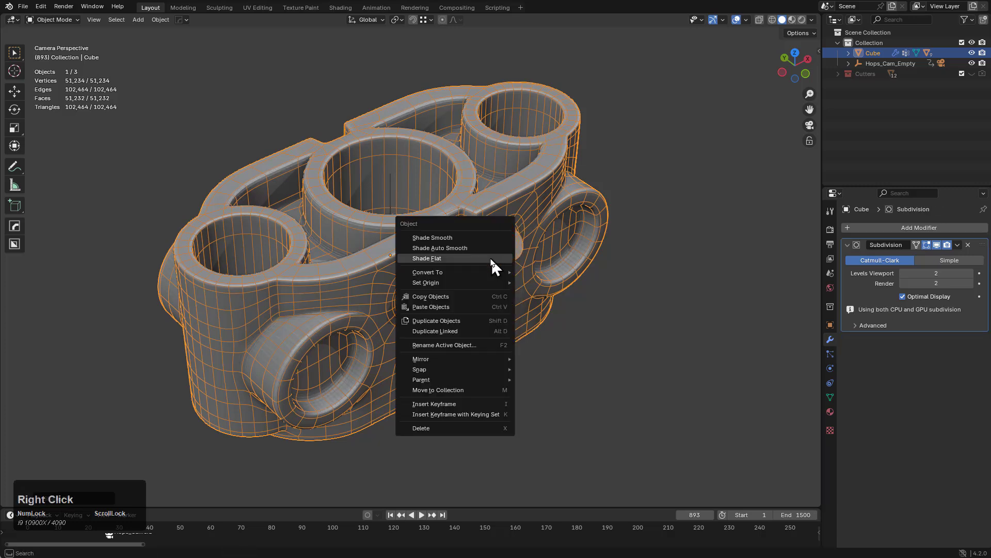
pyautogui.click(486, 250)
# Step: Run HardOps Sharpen on the part again with Auto Smooth at 35° and Global Sharpen enabled
pyautogui.press('q')
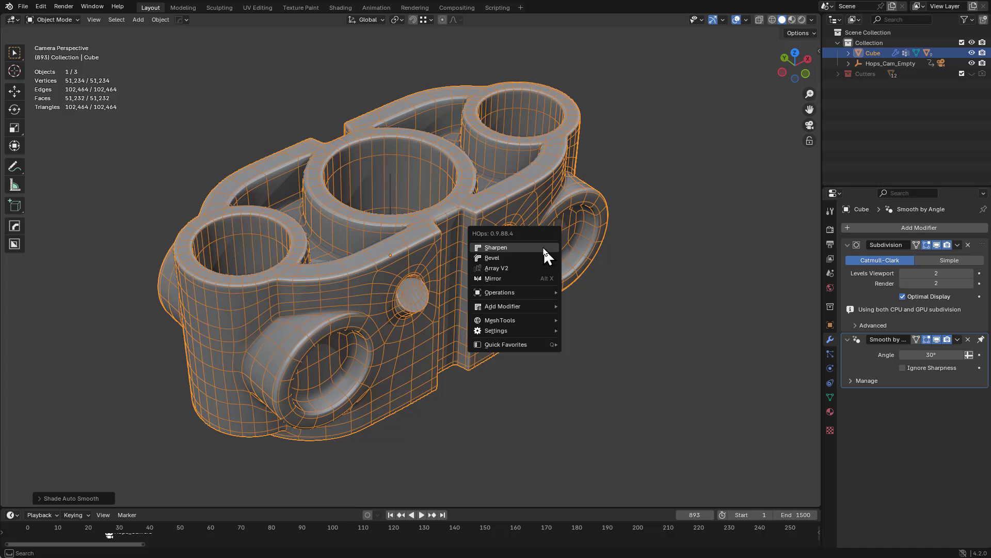
pyautogui.click(543, 247)
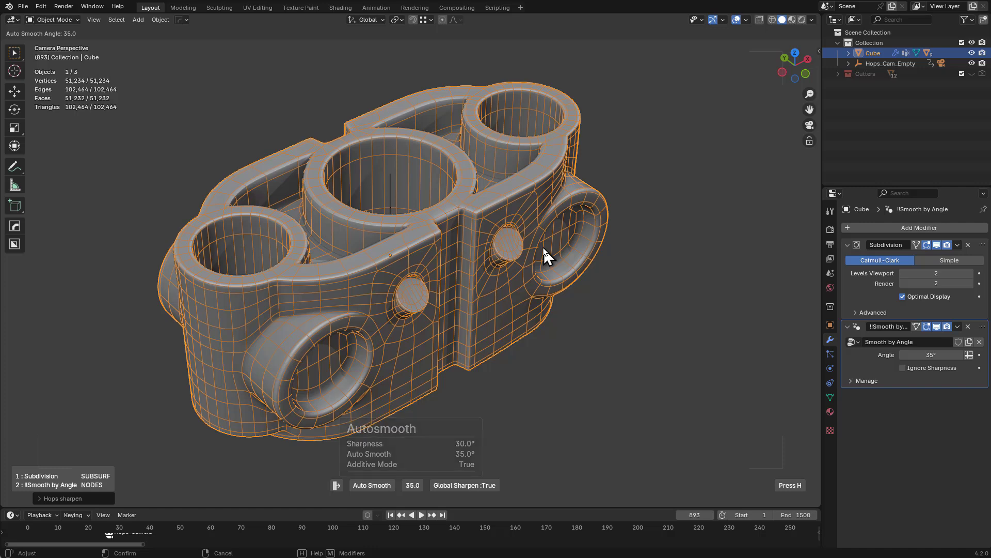
pyautogui.rightClick(547, 255)
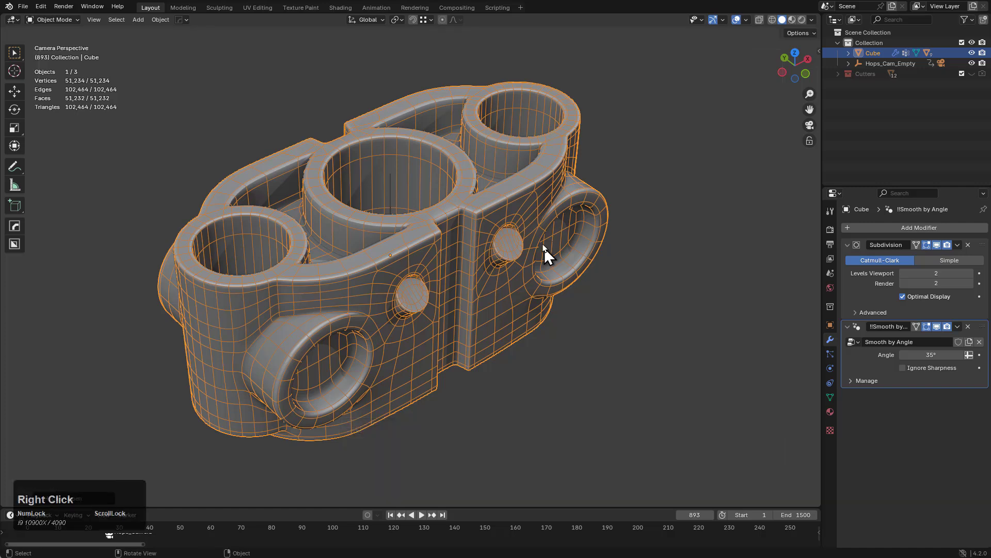
# Step: Shade the part flat to clear the HardOps smoothing, and reapply Shade Auto Smooth at 30°
pyautogui.press('q')
pyautogui.rightClick(513, 187)
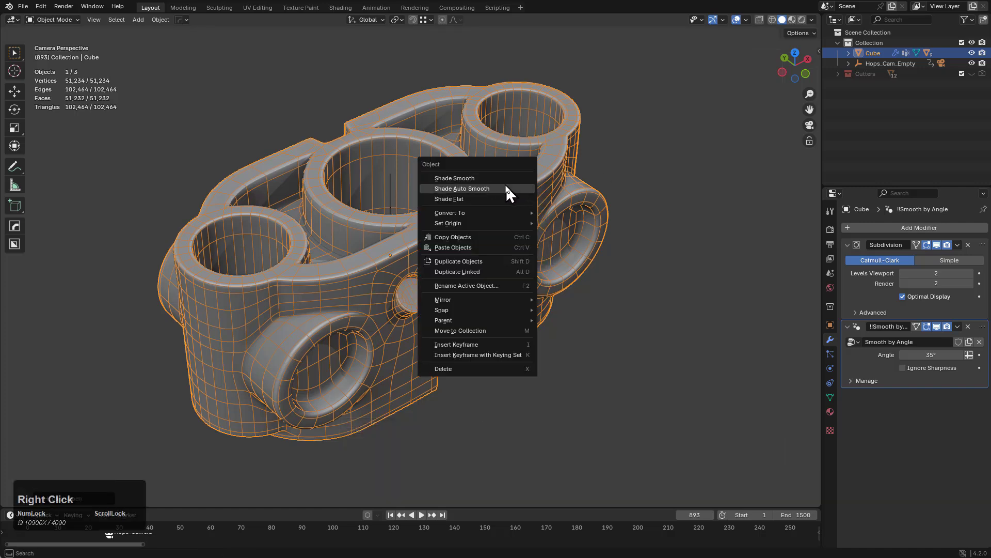
pyautogui.click(500, 197)
pyautogui.rightClick(499, 196)
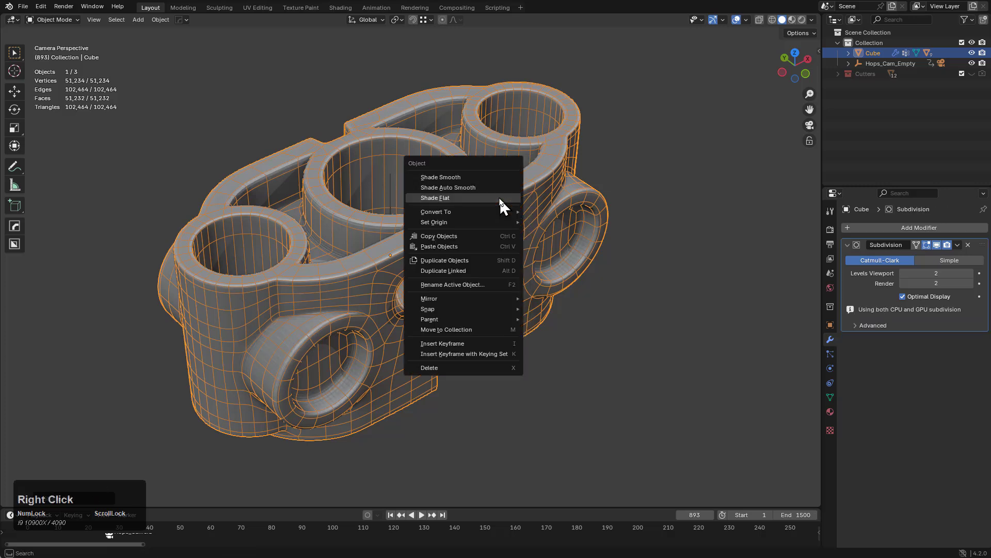
pyautogui.click(491, 187)
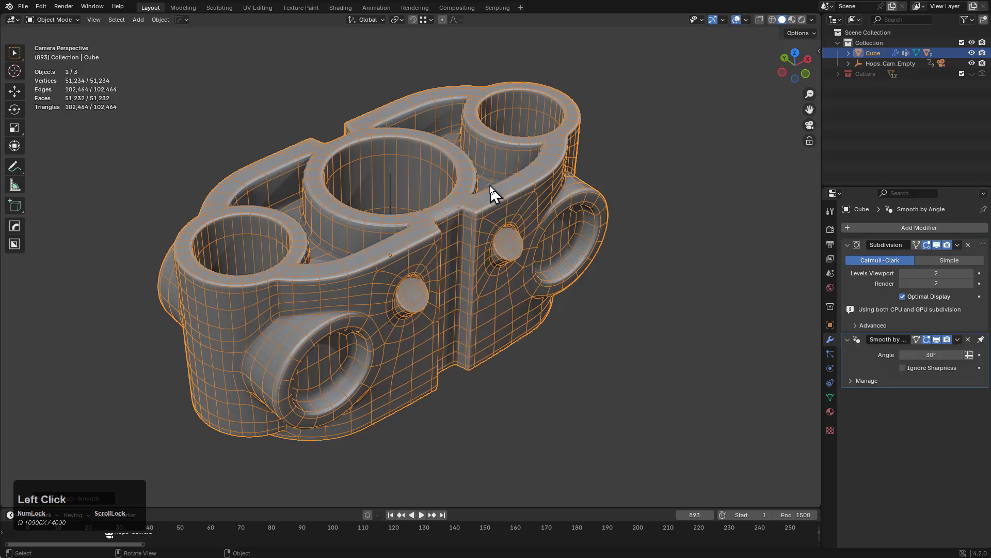